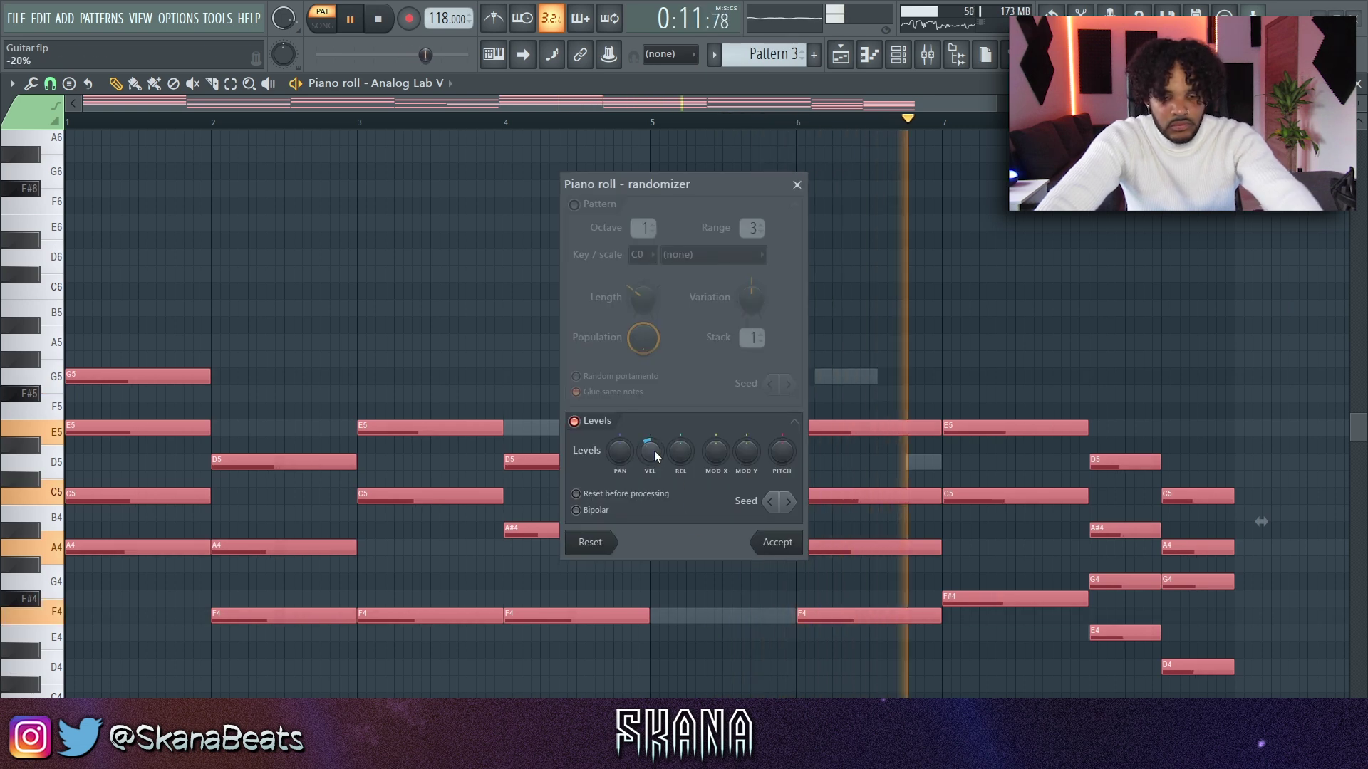
- Apply the piano roll randomizer with a velocity level of -20% and clear the note selection
click(773, 542)
ctrl+click(955, 391)
ctrl+right_click(956, 392)
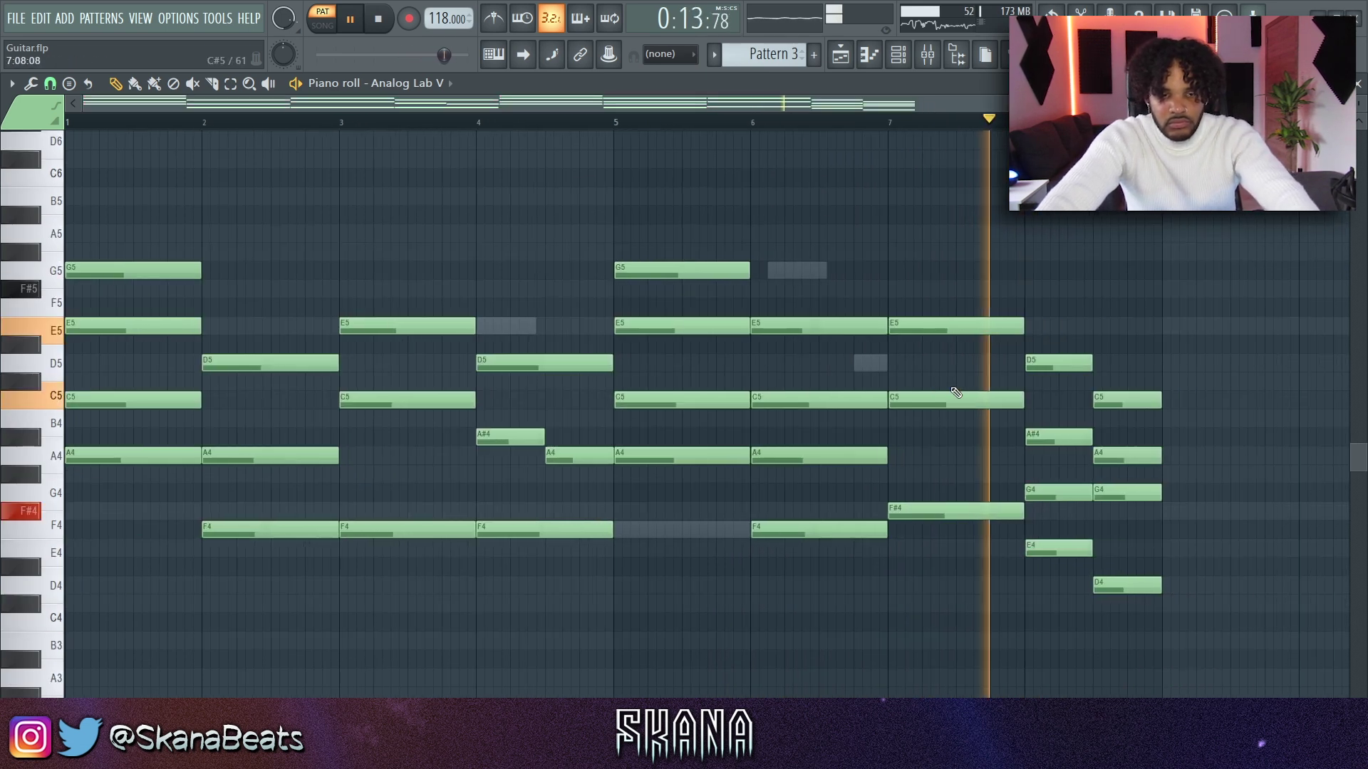
- Copy the lower chord notes from bar 1 through bar 8 down one octave as a bass line and play the result
ctrl+shift+click(179, 457)
ctrl+shift+click(262, 530)
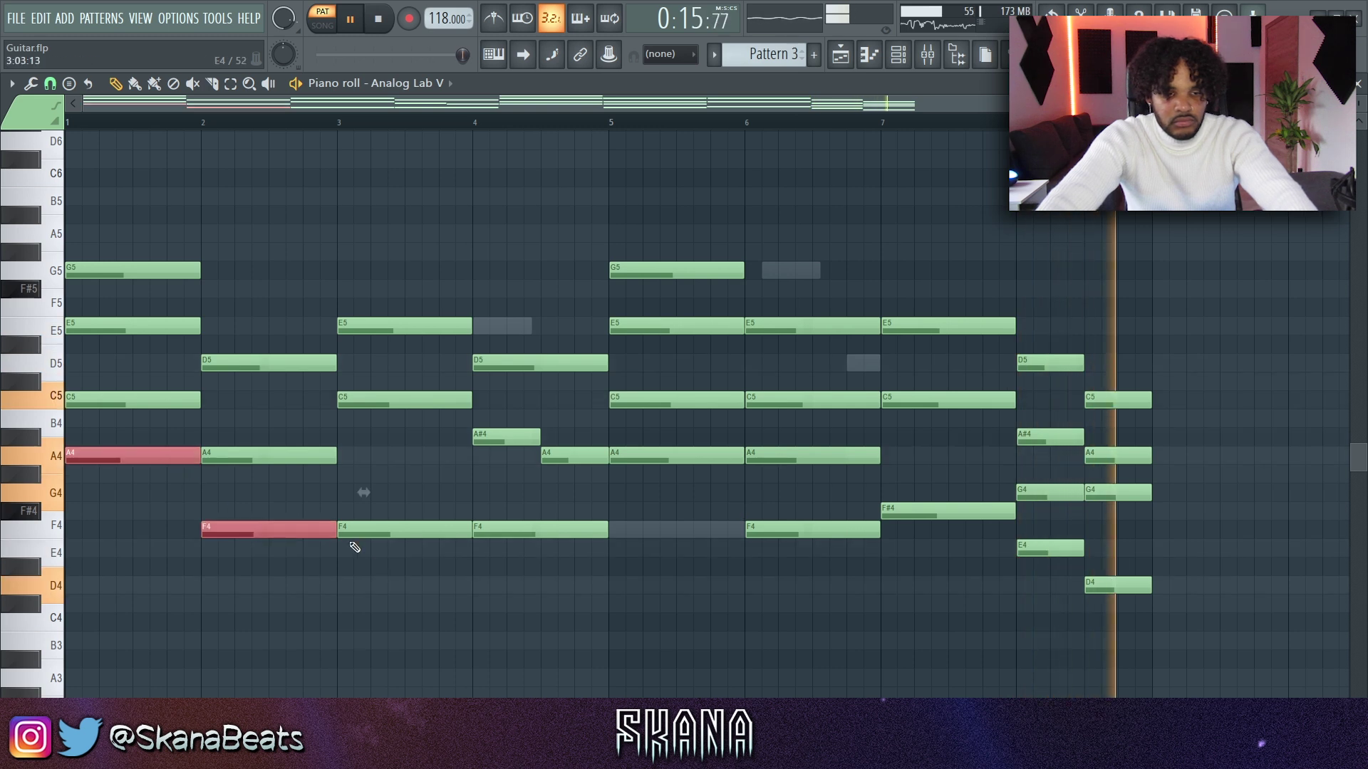
ctrl+shift+click(378, 530)
ctrl+shift+click(506, 436)
ctrl+shift+click(577, 456)
ctrl+shift+click(684, 456)
ctrl+shift+click(820, 529)
ctrl+shift+click(948, 511)
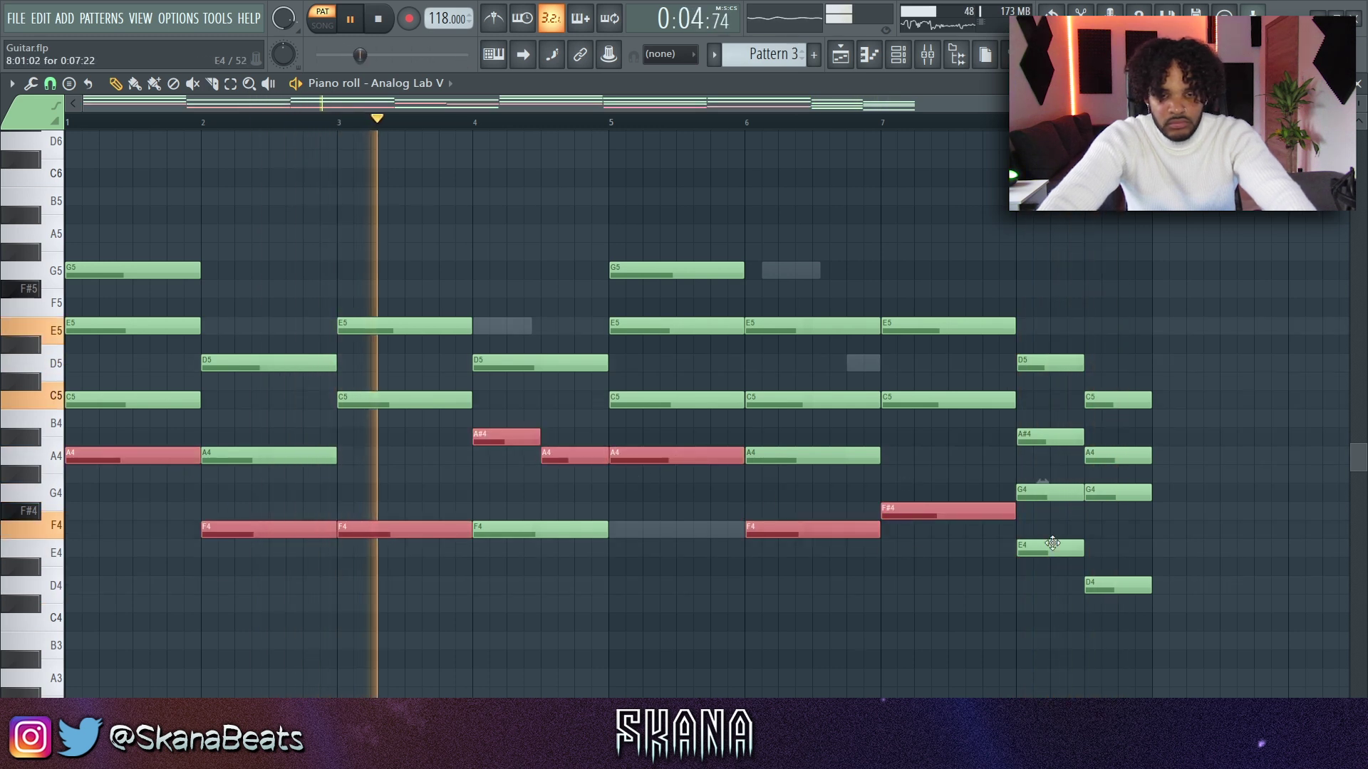
ctrl+shift+click(1053, 545)
ctrl+shift+click(1104, 585)
key(ctrl+c)
key(ctrl+v)
key(ctrl+Down)
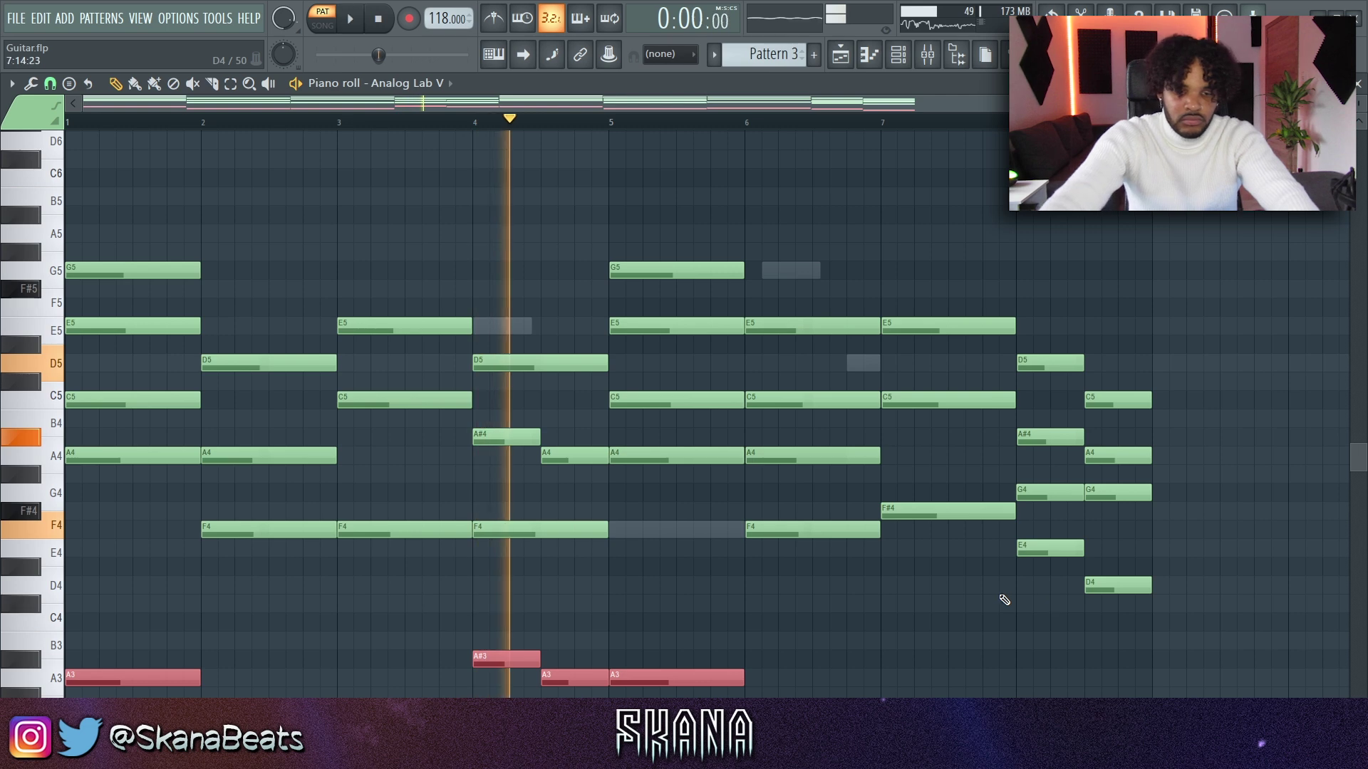
key(space)
key(space)
scroll(662, 305, down, 2)
scroll(663, 328, down, 2)
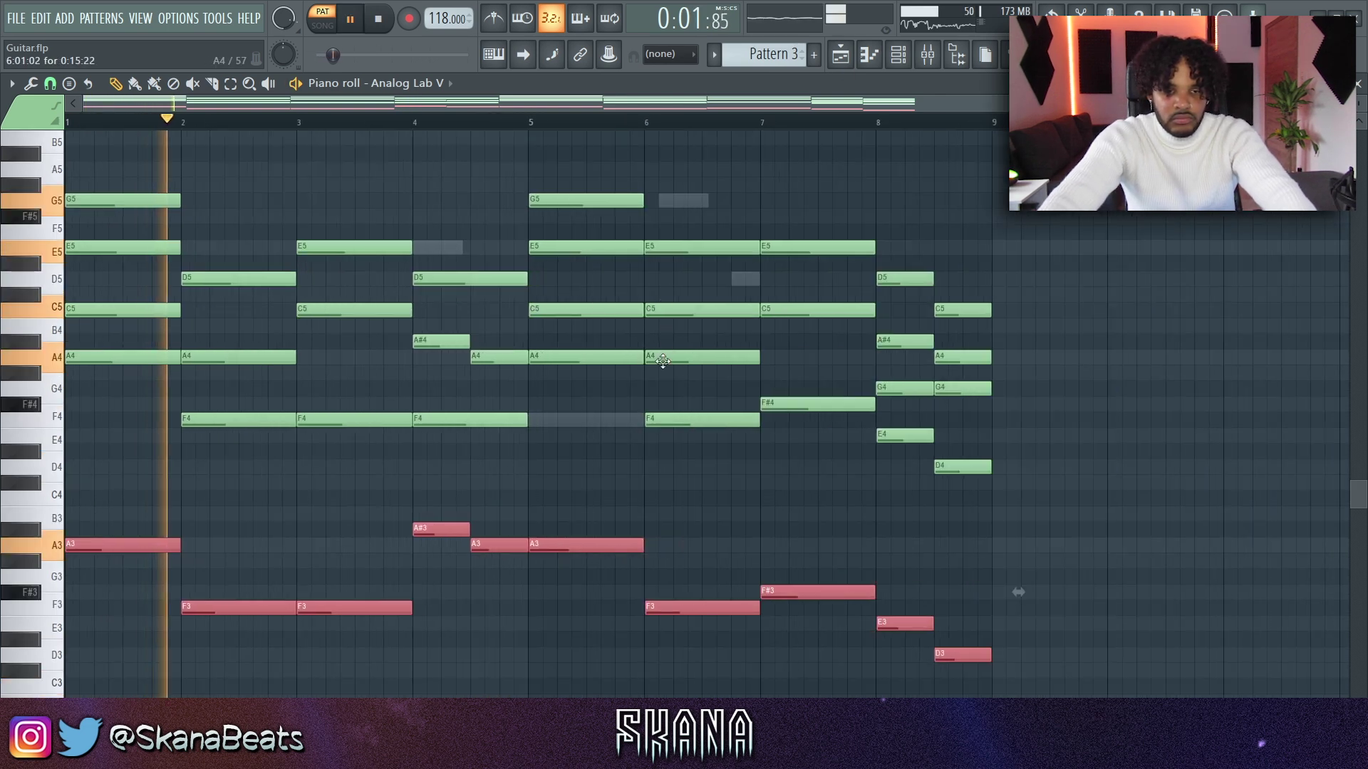
- Load ValhallaVintageVerb into slot 5 of mixer Insert 2
click(901, 64)
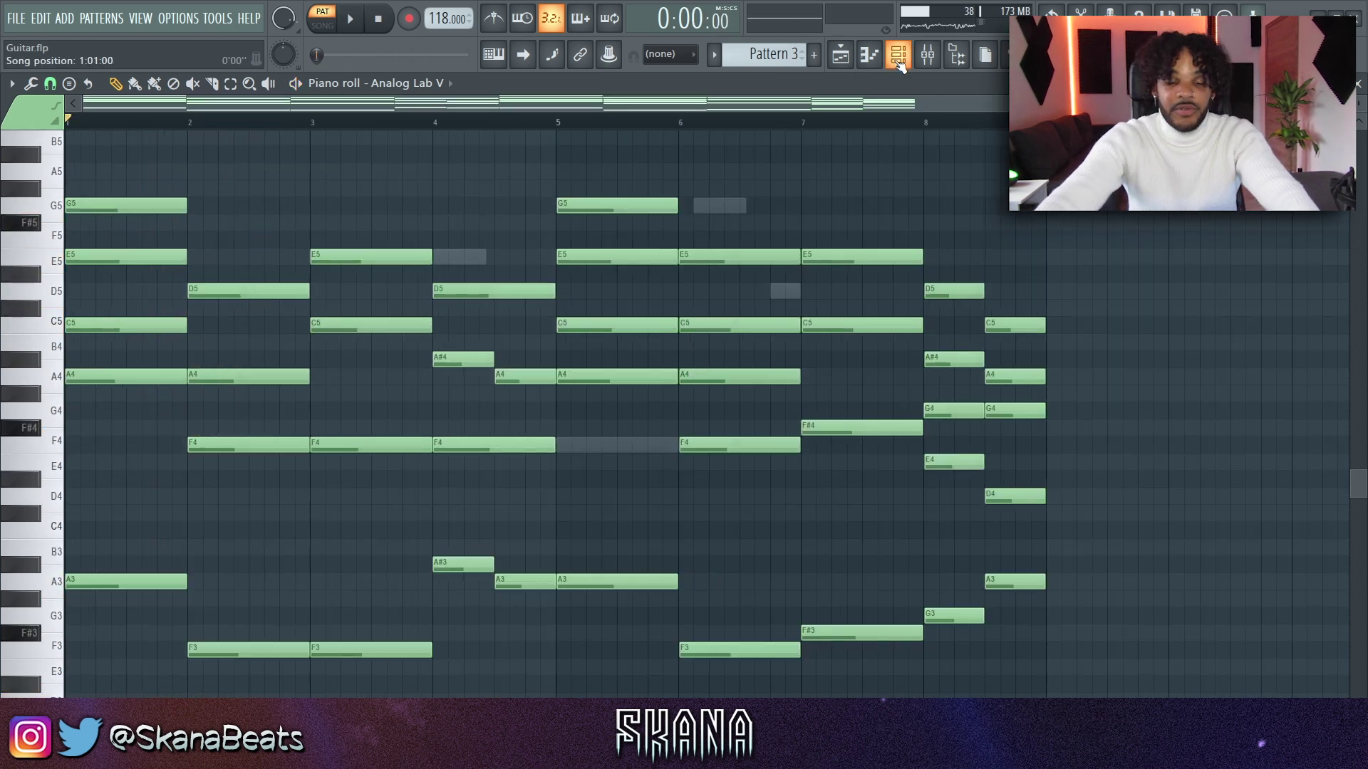
key(F6)
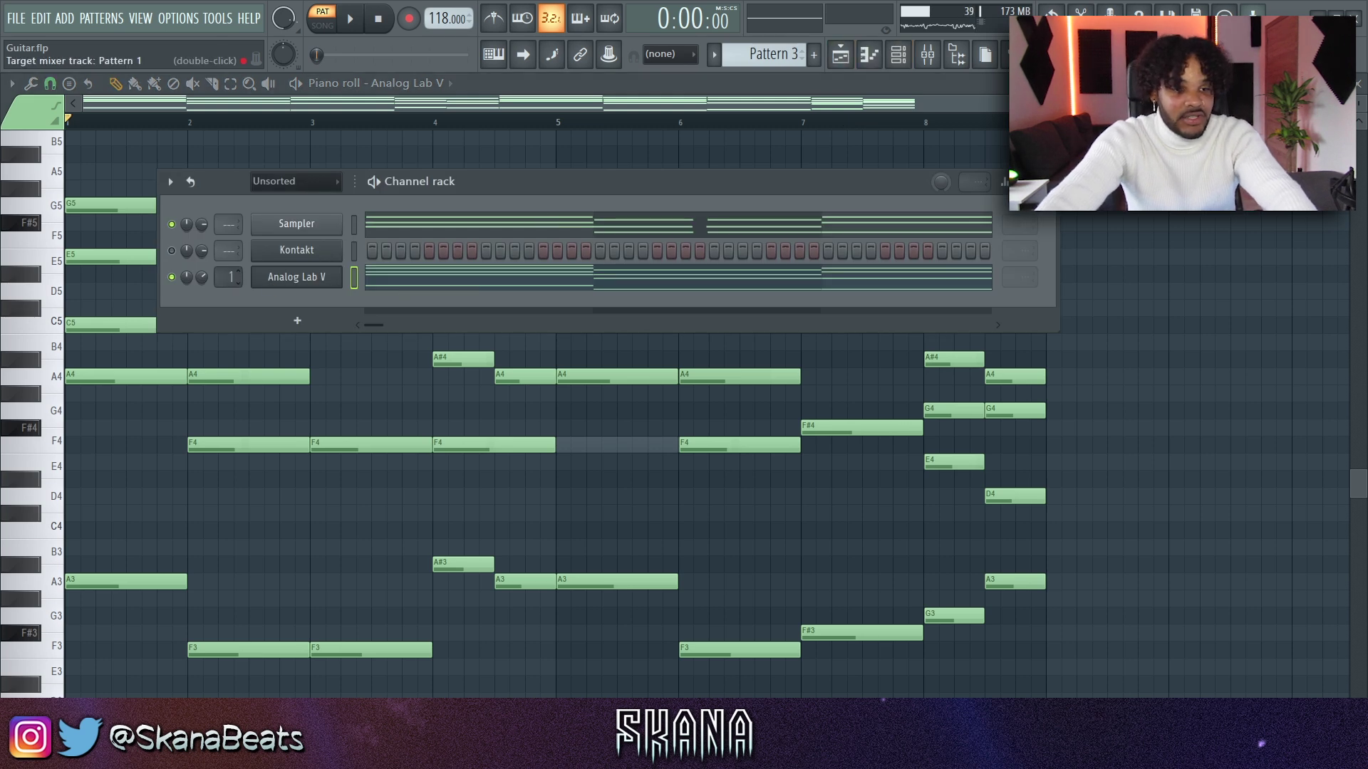
click(926, 57)
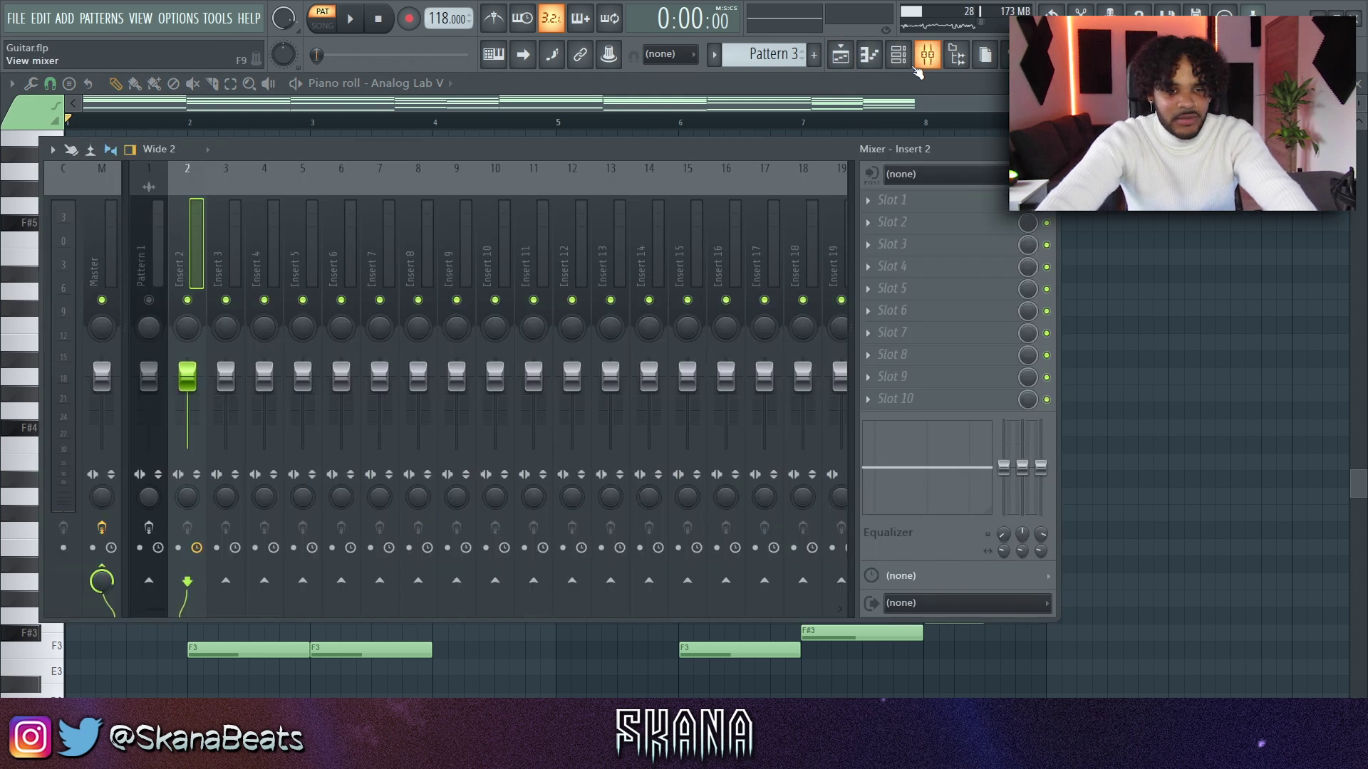
click(935, 299)
click(641, 635)
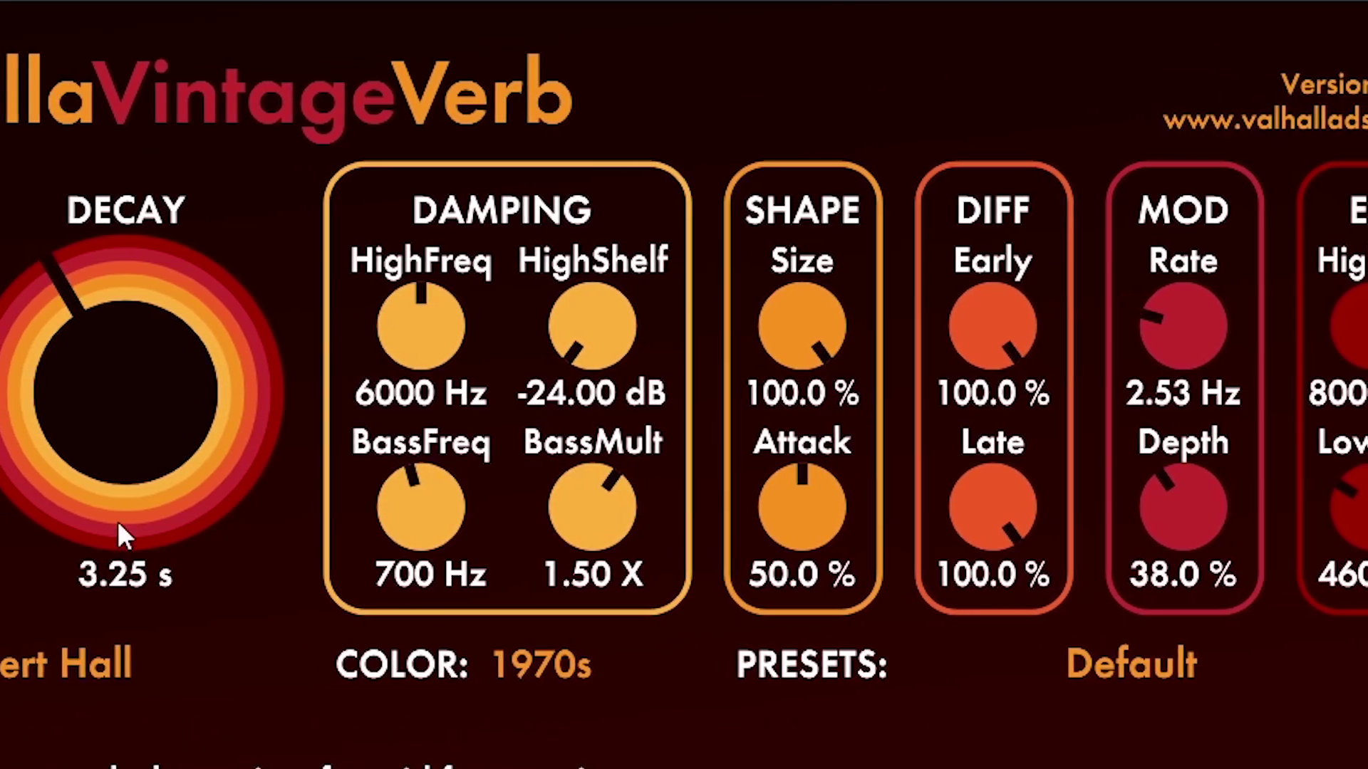
- Set the ValhallaVintageVerb decay to 3.69 s and its color to 1980s
drag(122, 535, 146, 451)
click(627, 675)
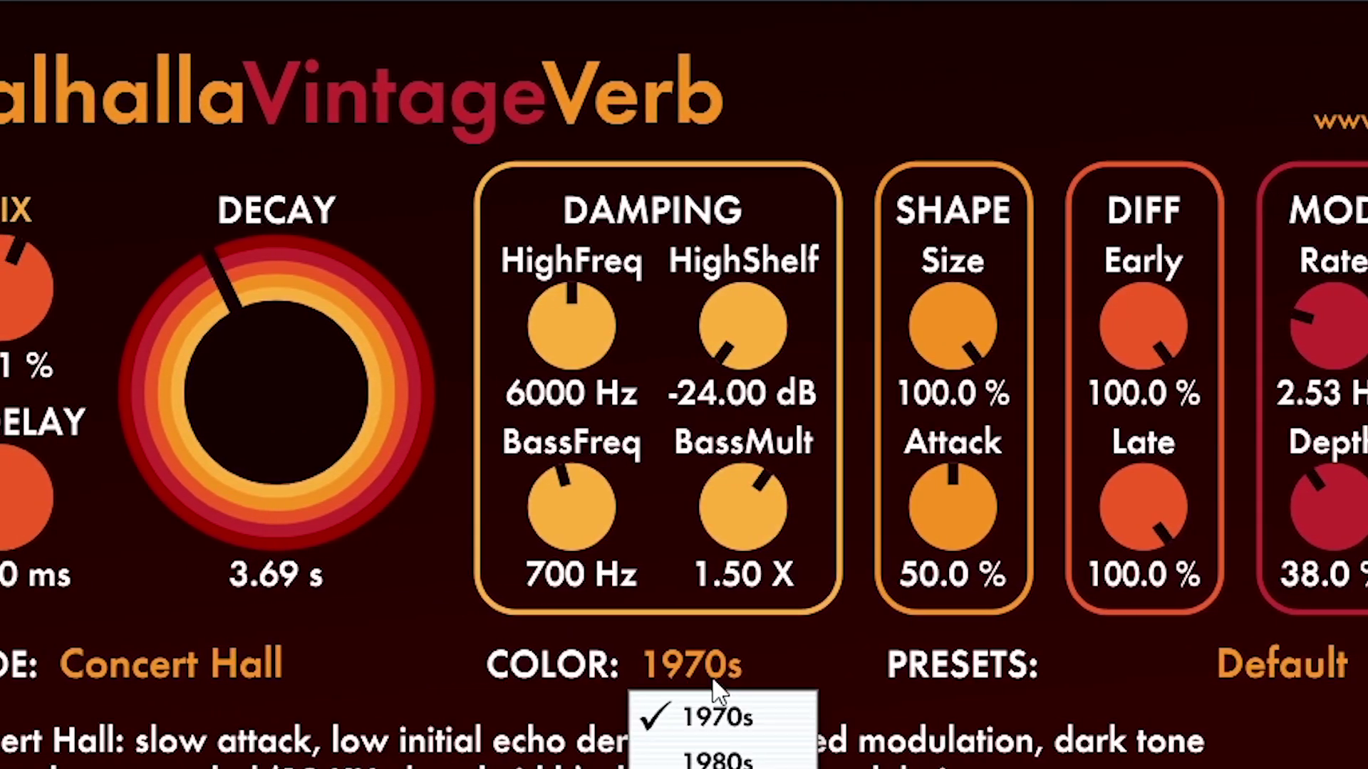
click(615, 764)
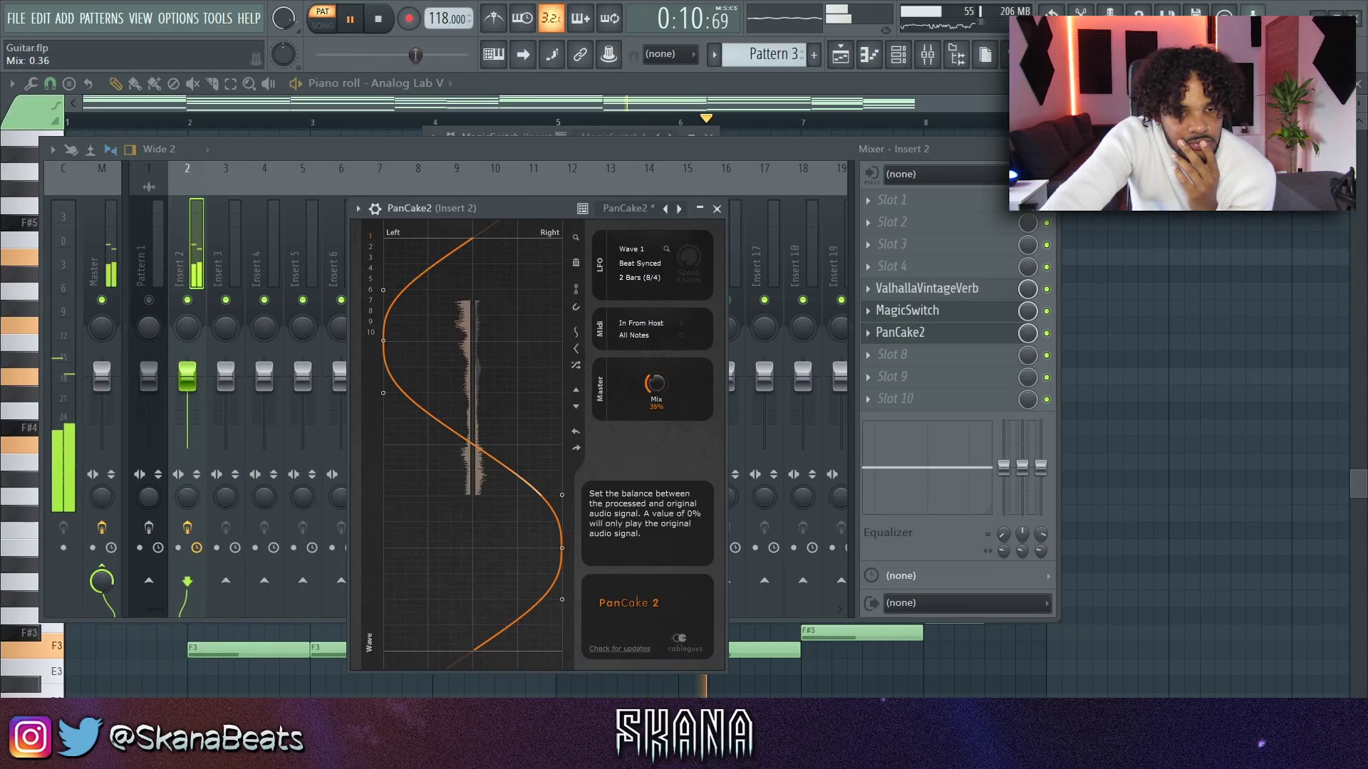
- Open the LFO length setting of PanCake2 on Insert 2
click(646, 273)
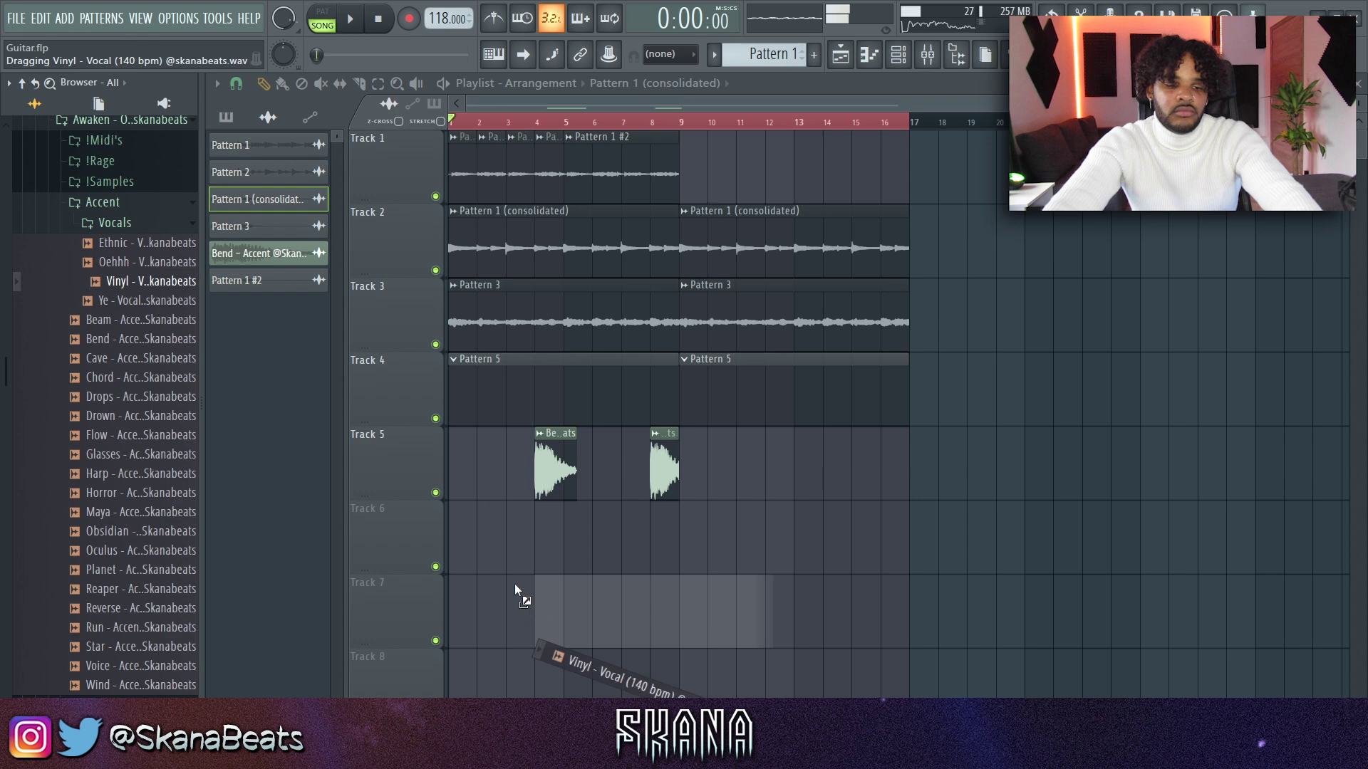
- Place the "Vinyl - Vocal (140 bpm)" sample at bar 1 of Track 7, play it and open the clip's settings
drag(520, 592, 456, 610)
key(space)
double_click(457, 610)
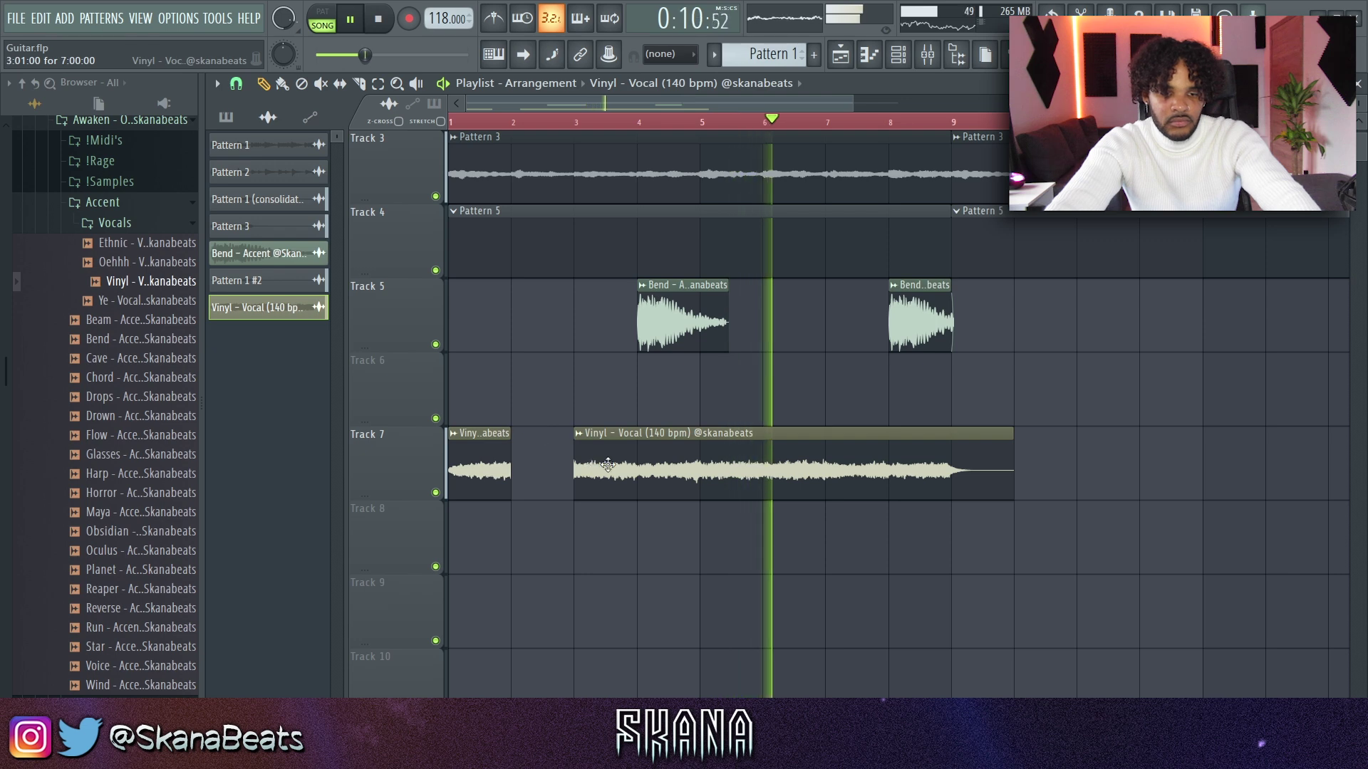
- Replace the long vocal clip at bar 3 of Track 7 with a copy of the one-bar vocal clip
key(space)
alt+right_click(609, 465)
right_click(588, 465)
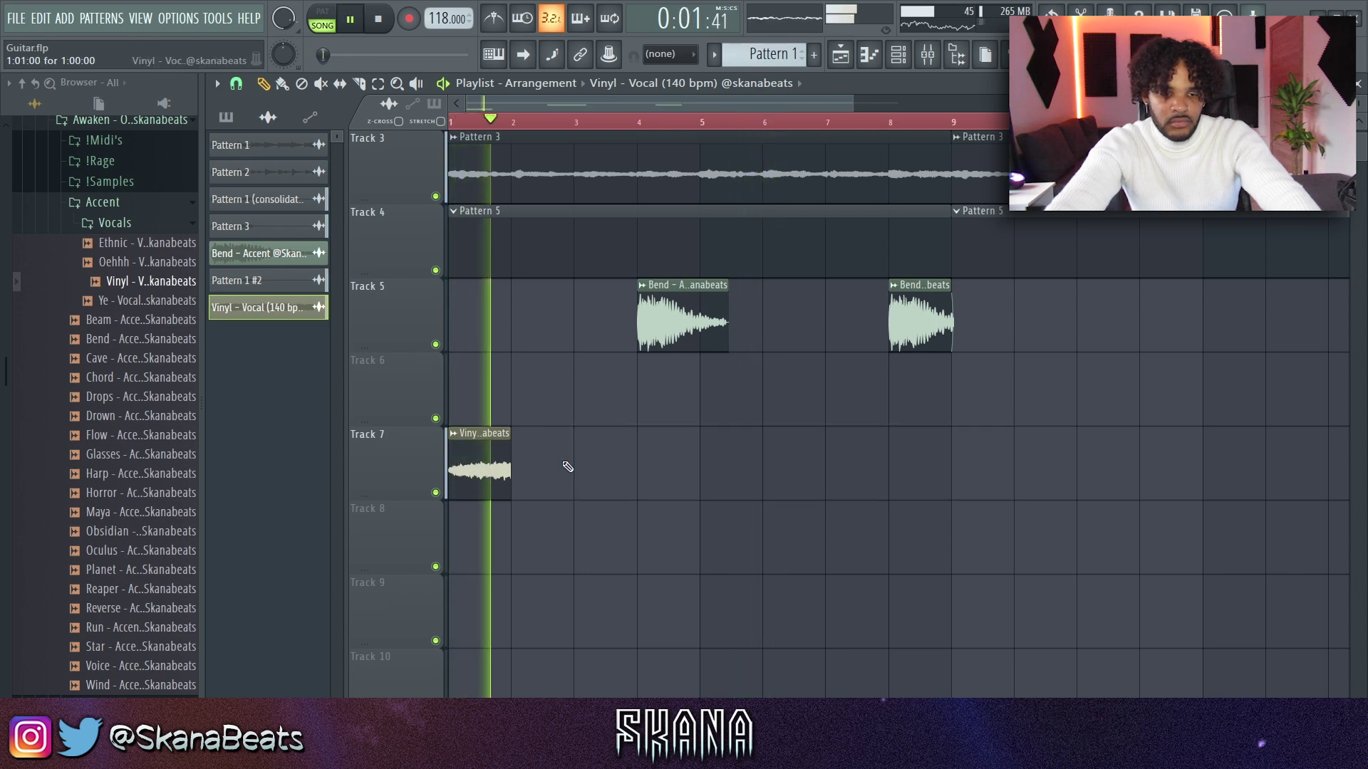
click(588, 456)
- Open the vocal clip's declicking choices and enable Reverse on the consolidated vocal sample
double_click(604, 456)
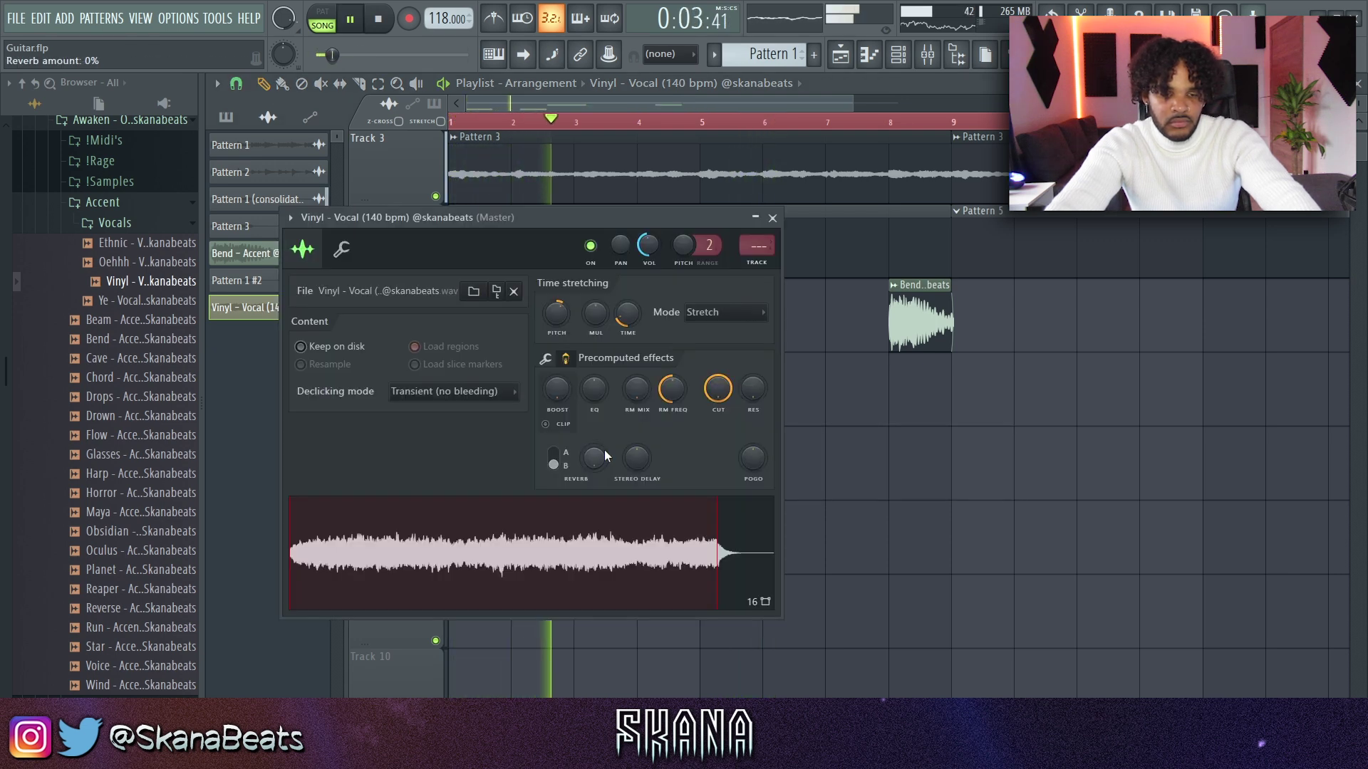
click(498, 391)
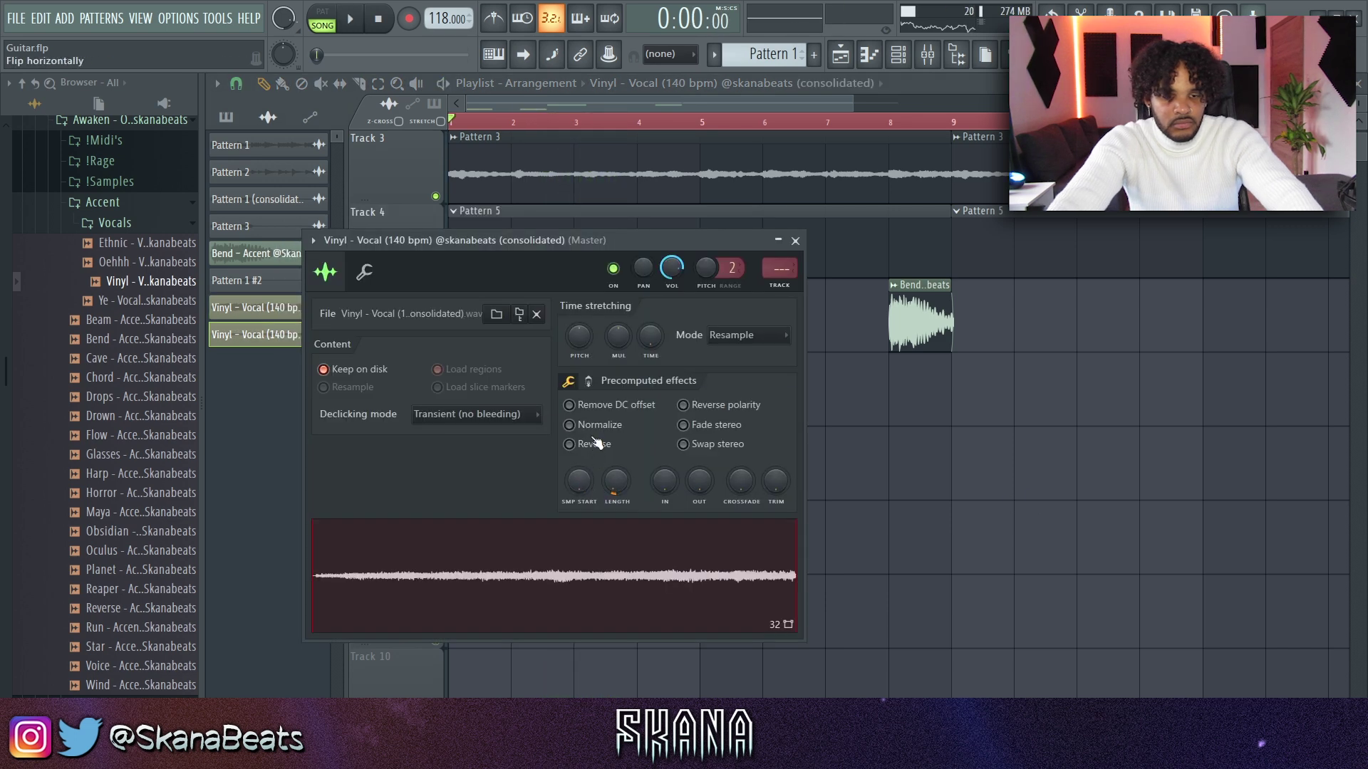
click(570, 444)
key(Escape)
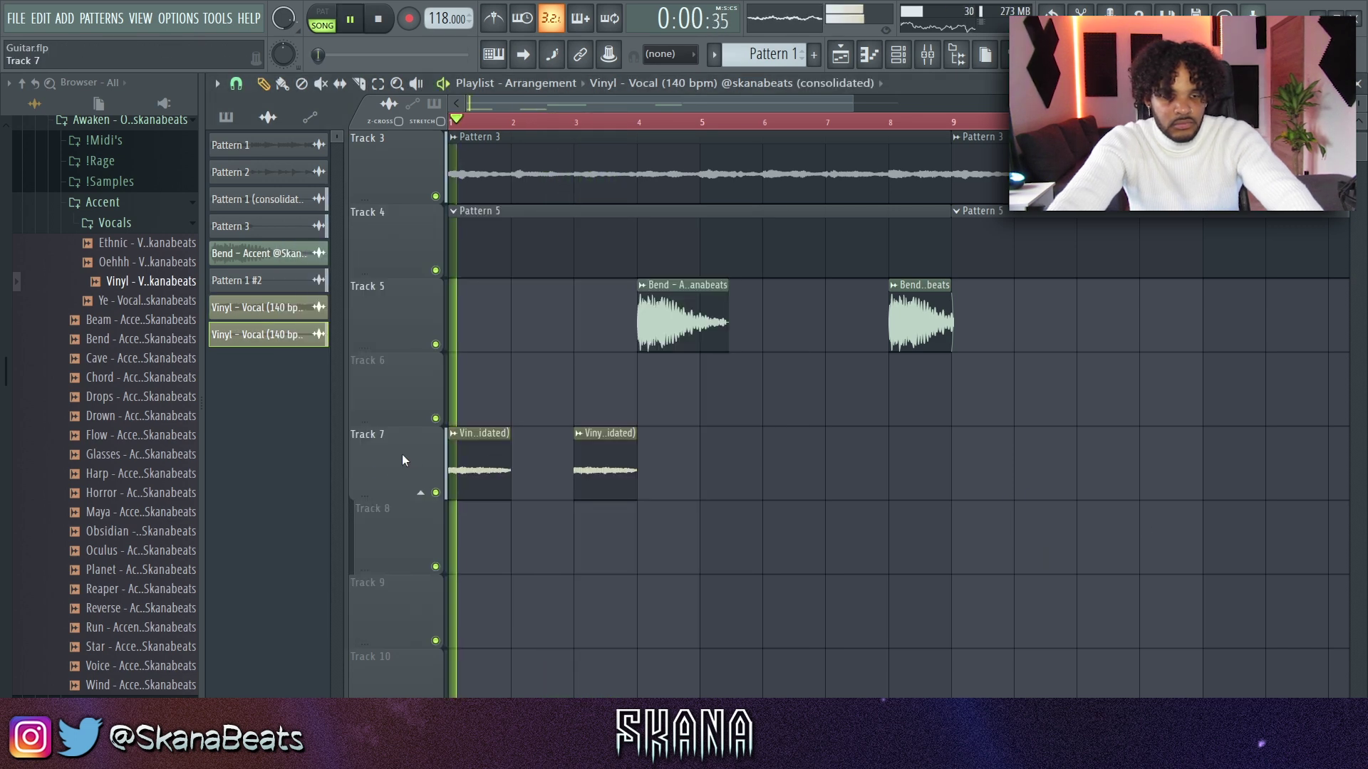
- Ungroup Track 8 from the track above it
scroll(392, 462, up, 3)
right_click(411, 533)
click(463, 520)
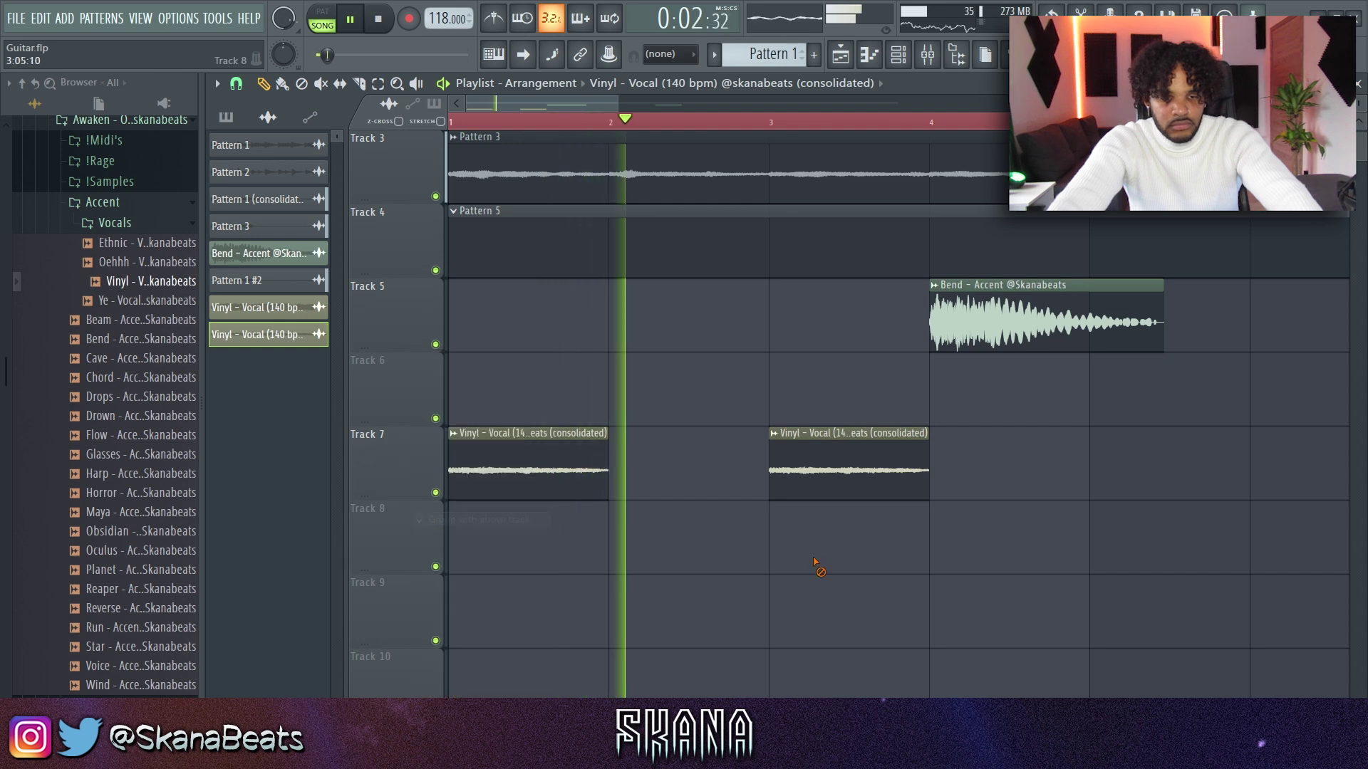
scroll(816, 566, down, 3)
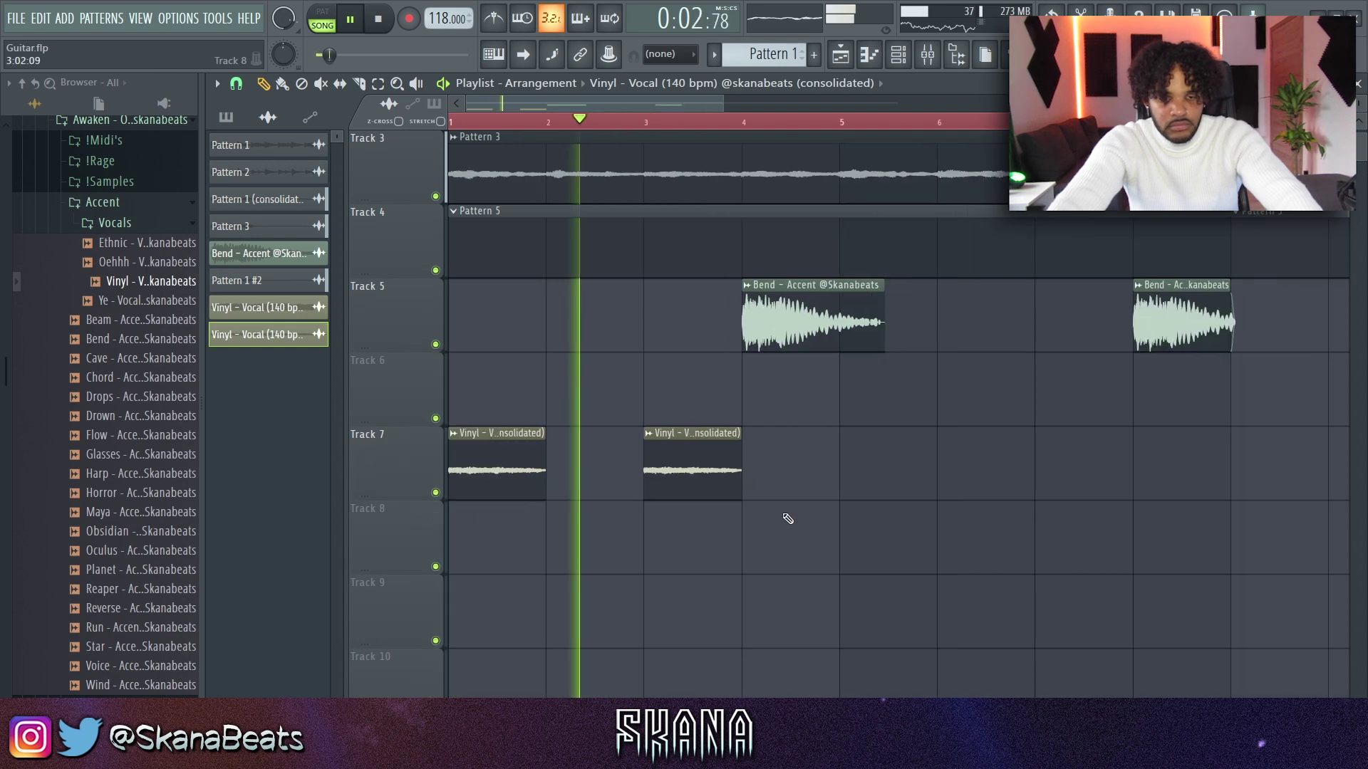
- Make the consolidated vocal clip at bar 5 of Track 7 unique and turn off Reverse for it
double_click(659, 460)
key(Escape)
right_click(697, 445)
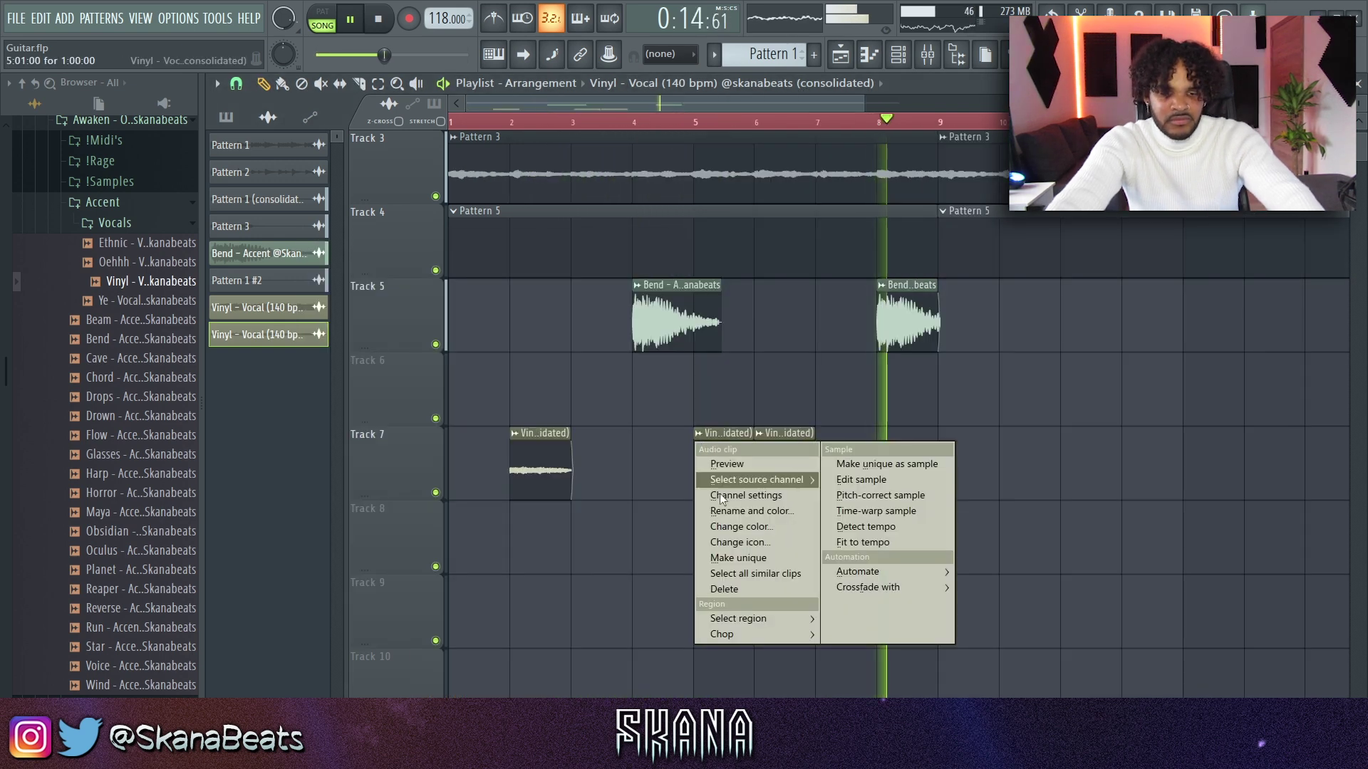
click(745, 558)
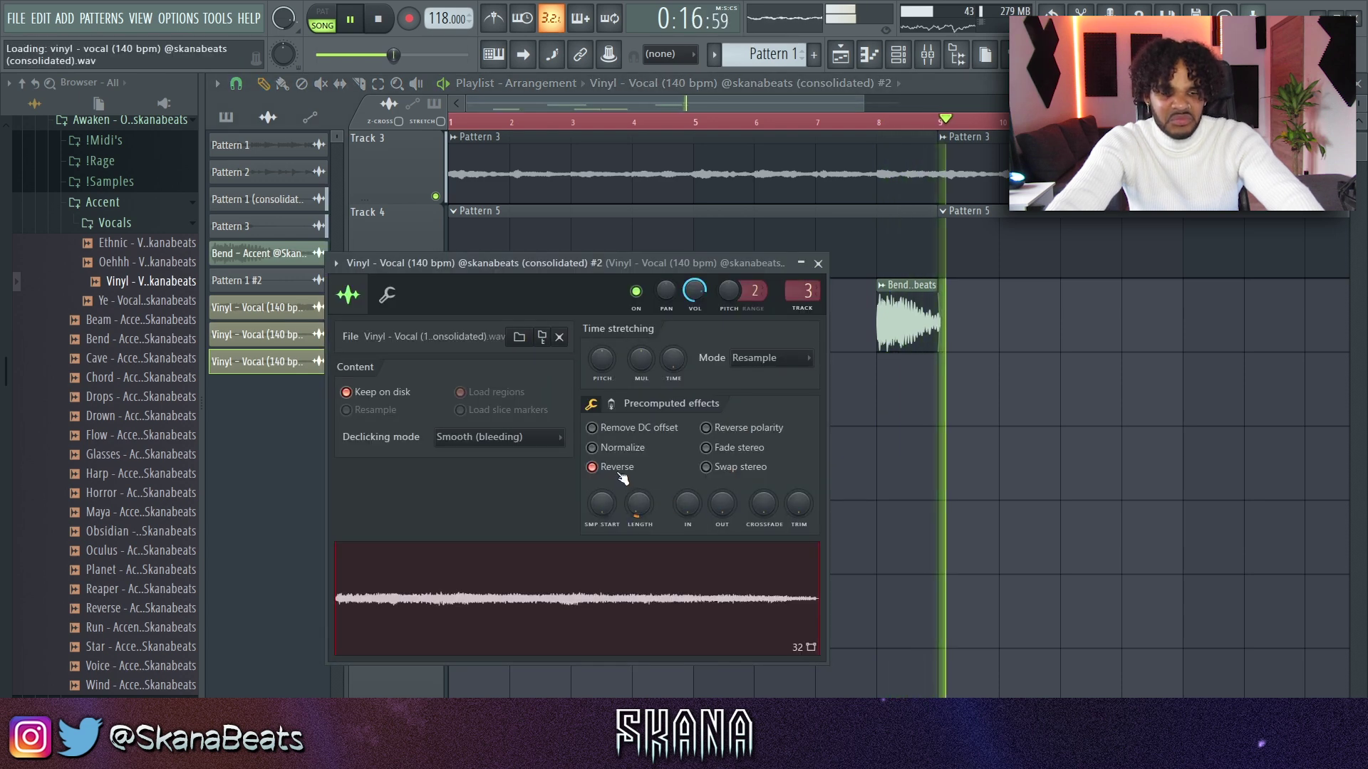
key(Escape)
- Play the song from bar 5 to hear the forward and reversed vocal clips together
scroll(652, 446, up, 2)
key(space)
click(736, 143)
click(734, 123)
key(space)
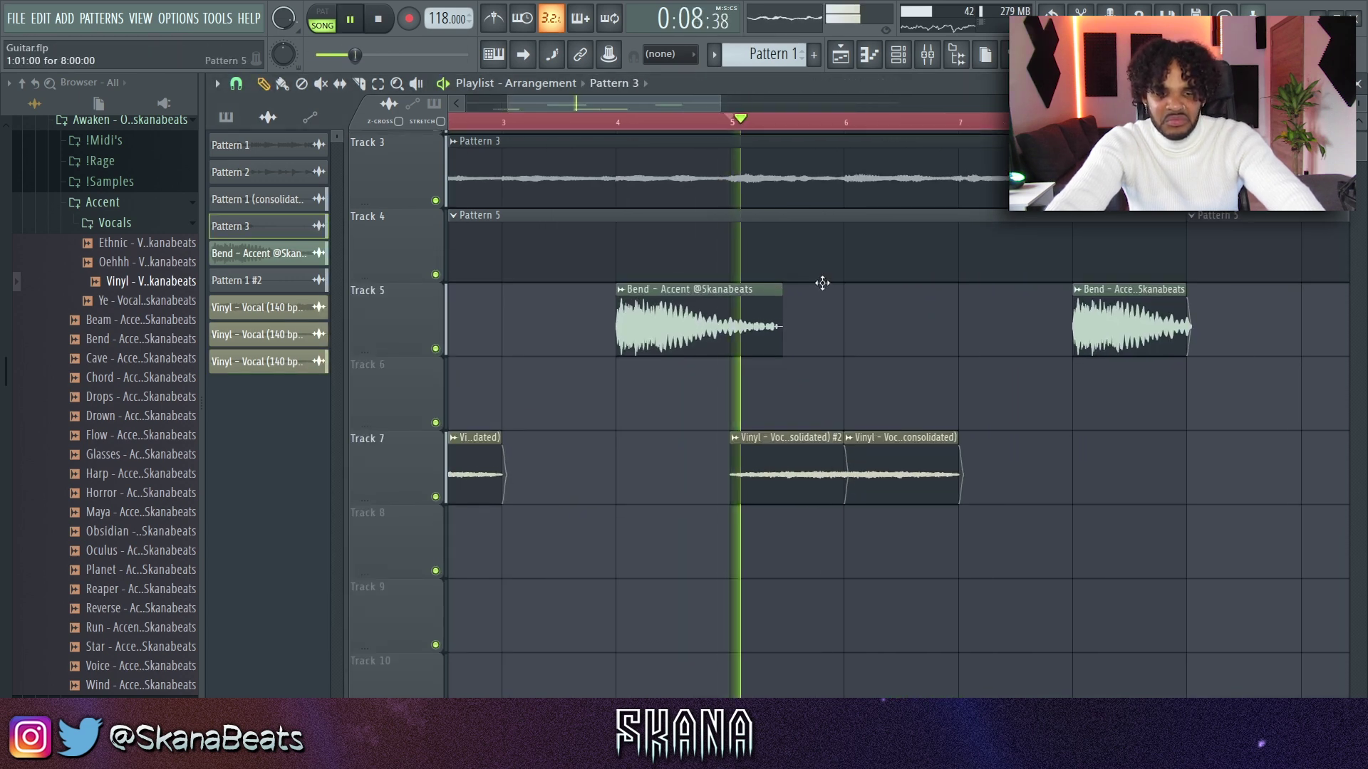
- Enable Fade stereo on the unreversed vocal clip at bar 5 and audition it
double_click(805, 446)
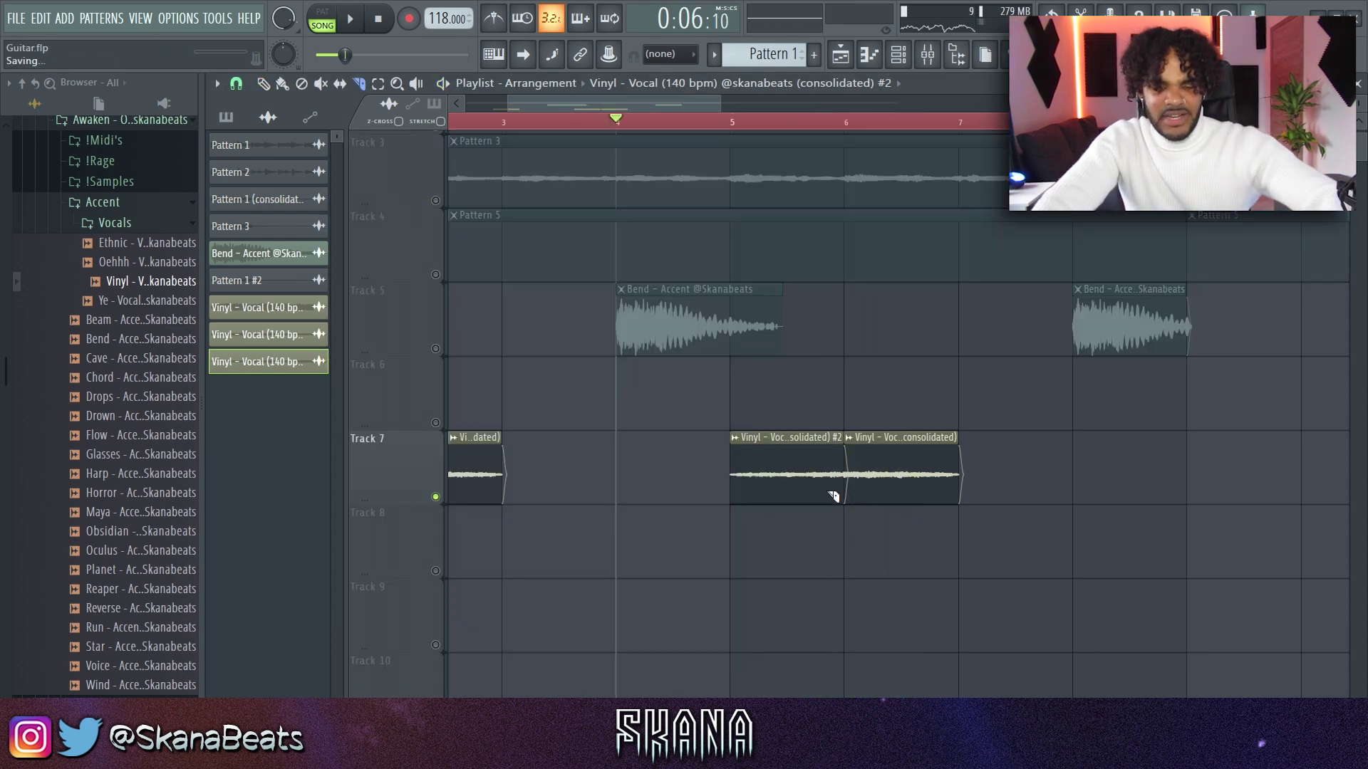
double_click(814, 449)
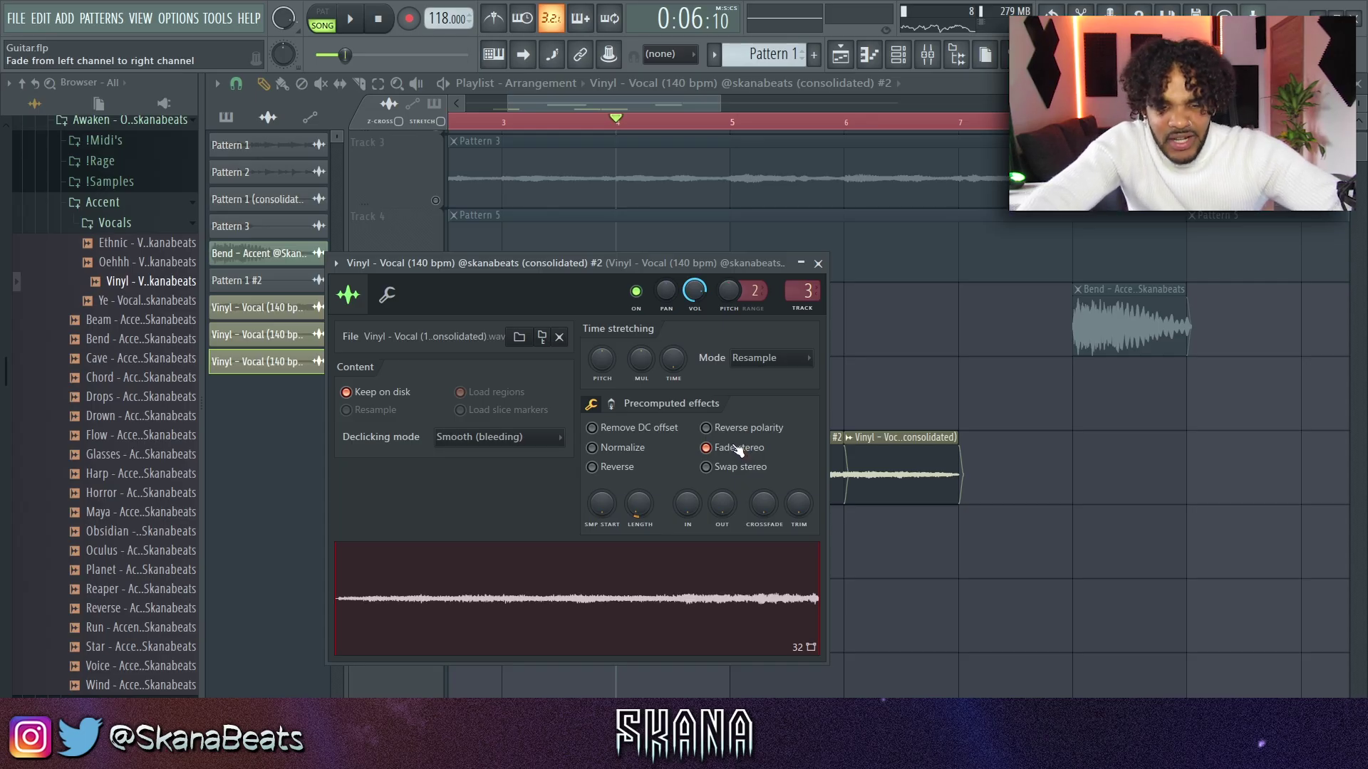
key(Escape)
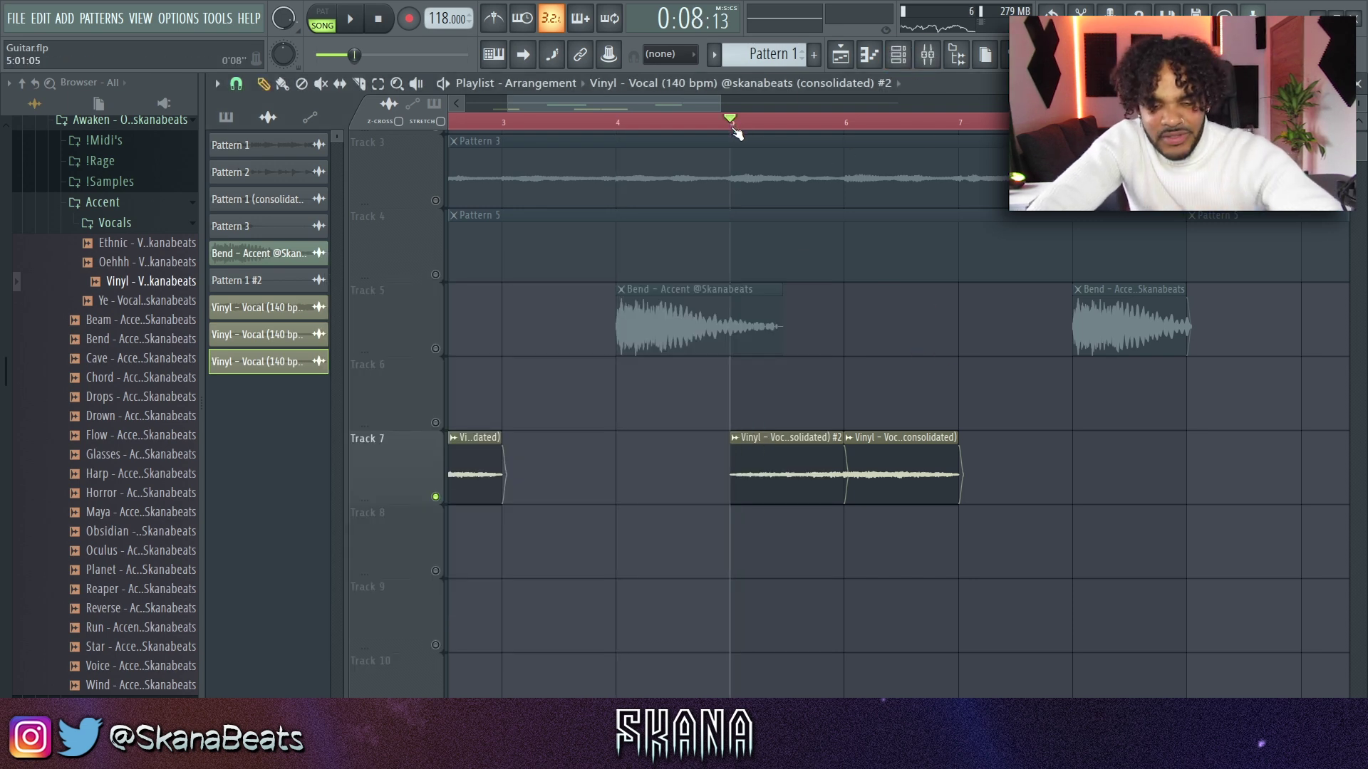
double_click(807, 457)
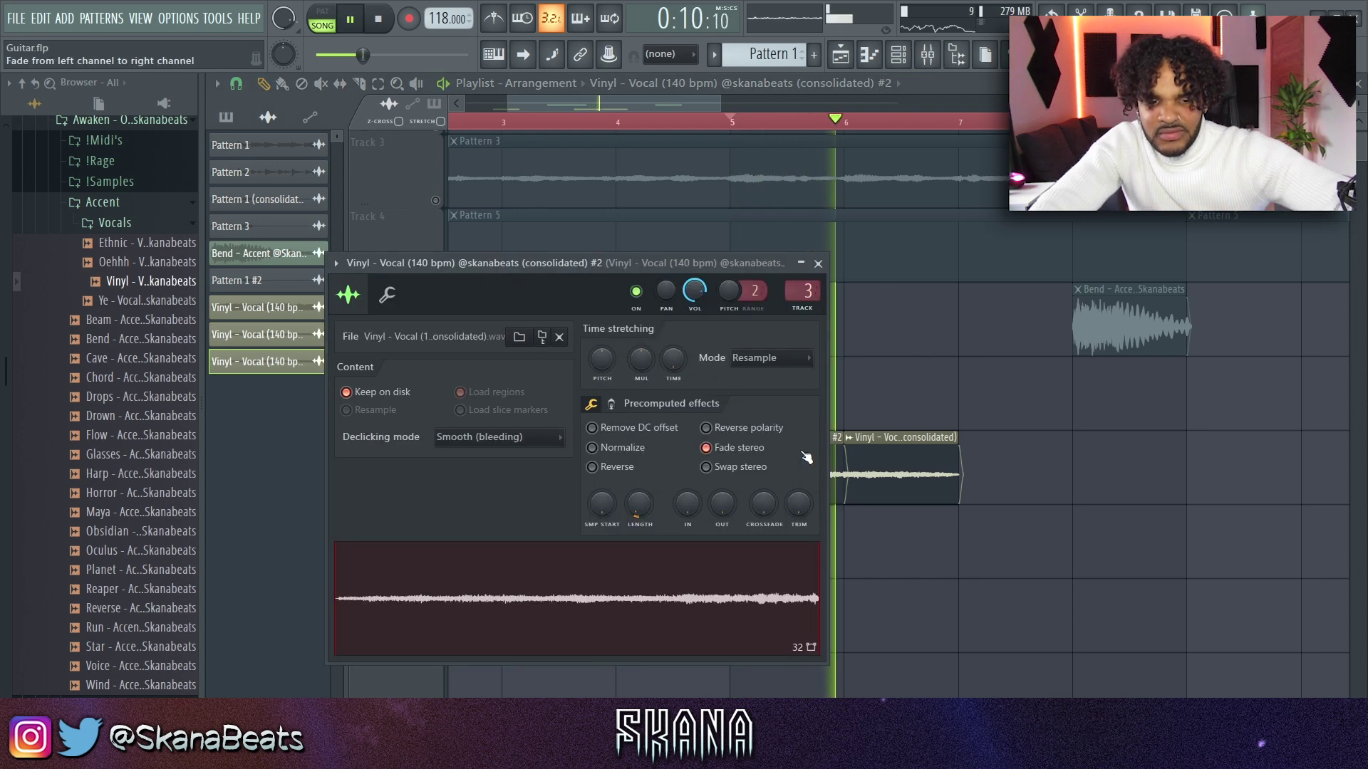
key(space)
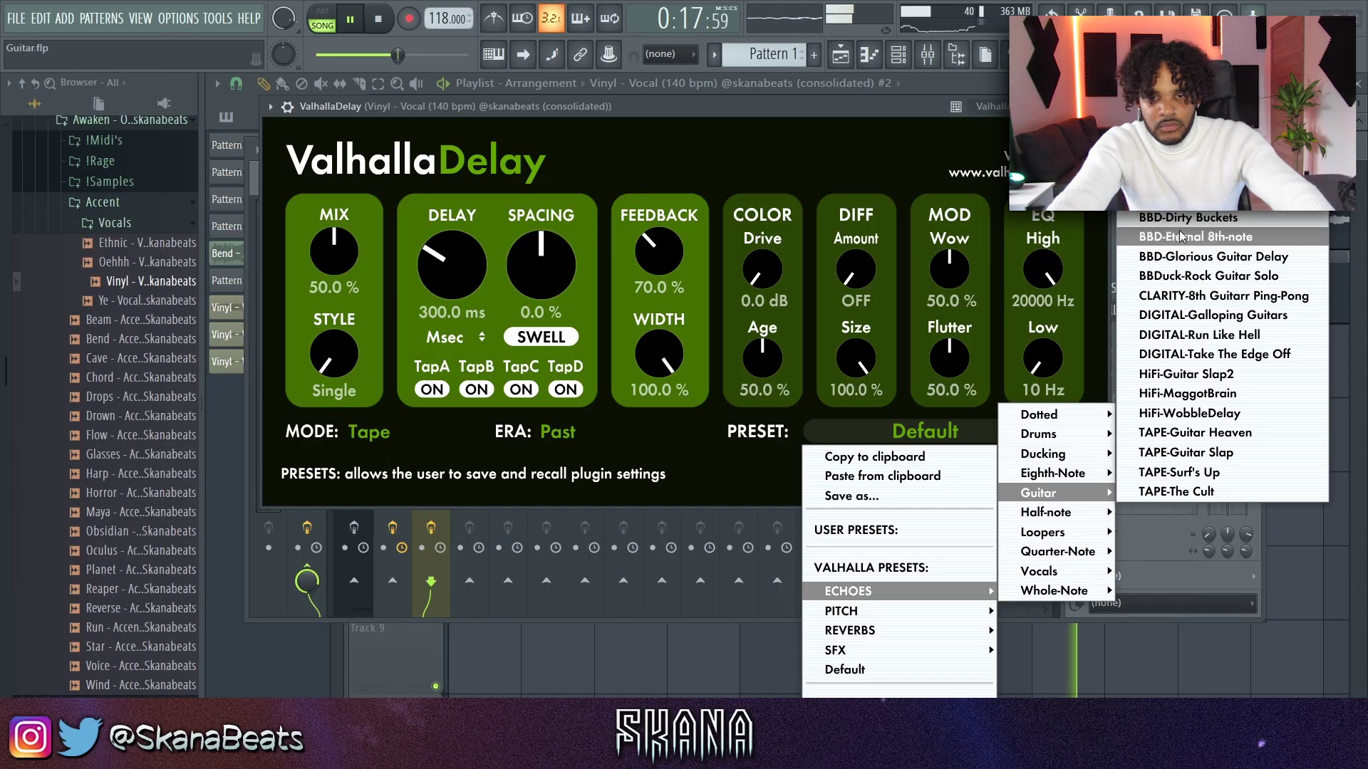
- Load the guitar echo preset BBD-Eternal 8th-note in ValhallaDelay and play the song in the playlist
click(1179, 236)
key(space)
key(F5)
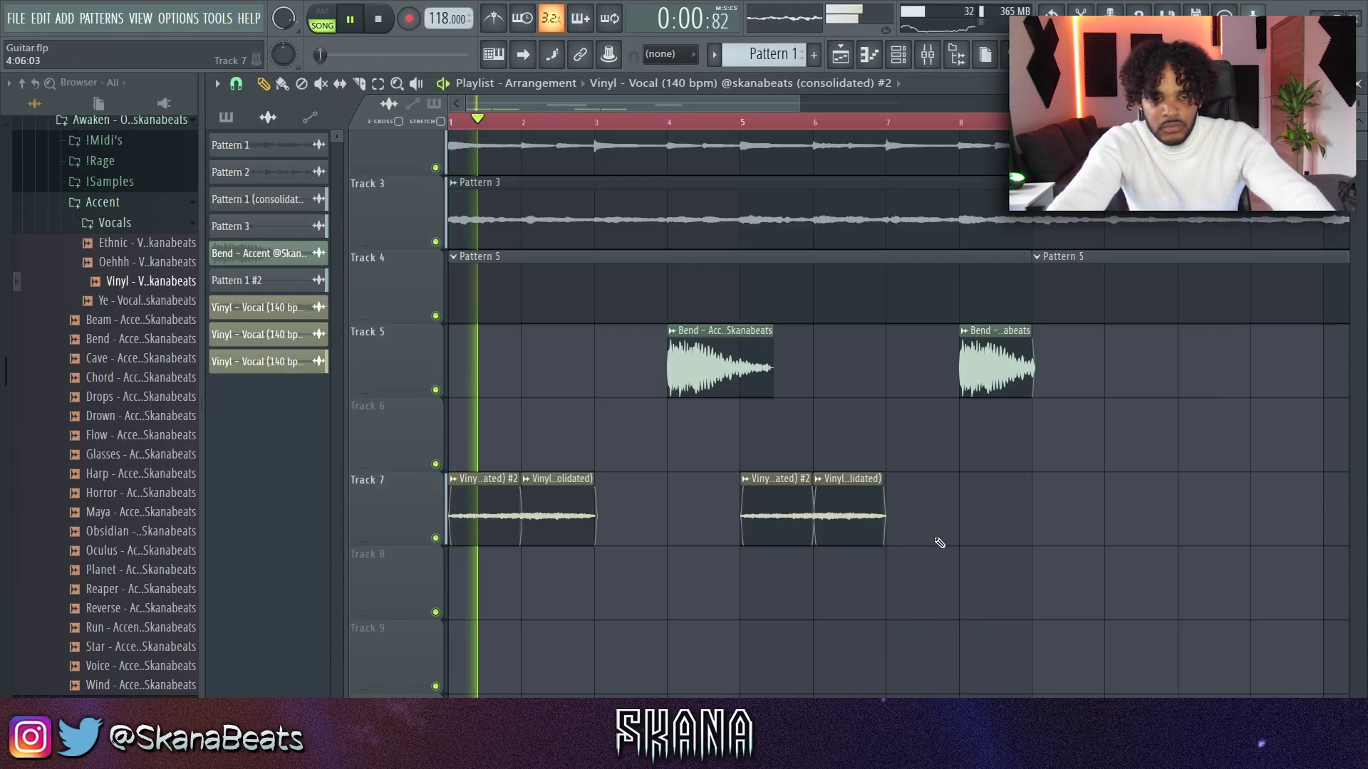
- Duplicate all the vocal clips on Track 7 further along the timeline
drag(659, 531, 450, 504)
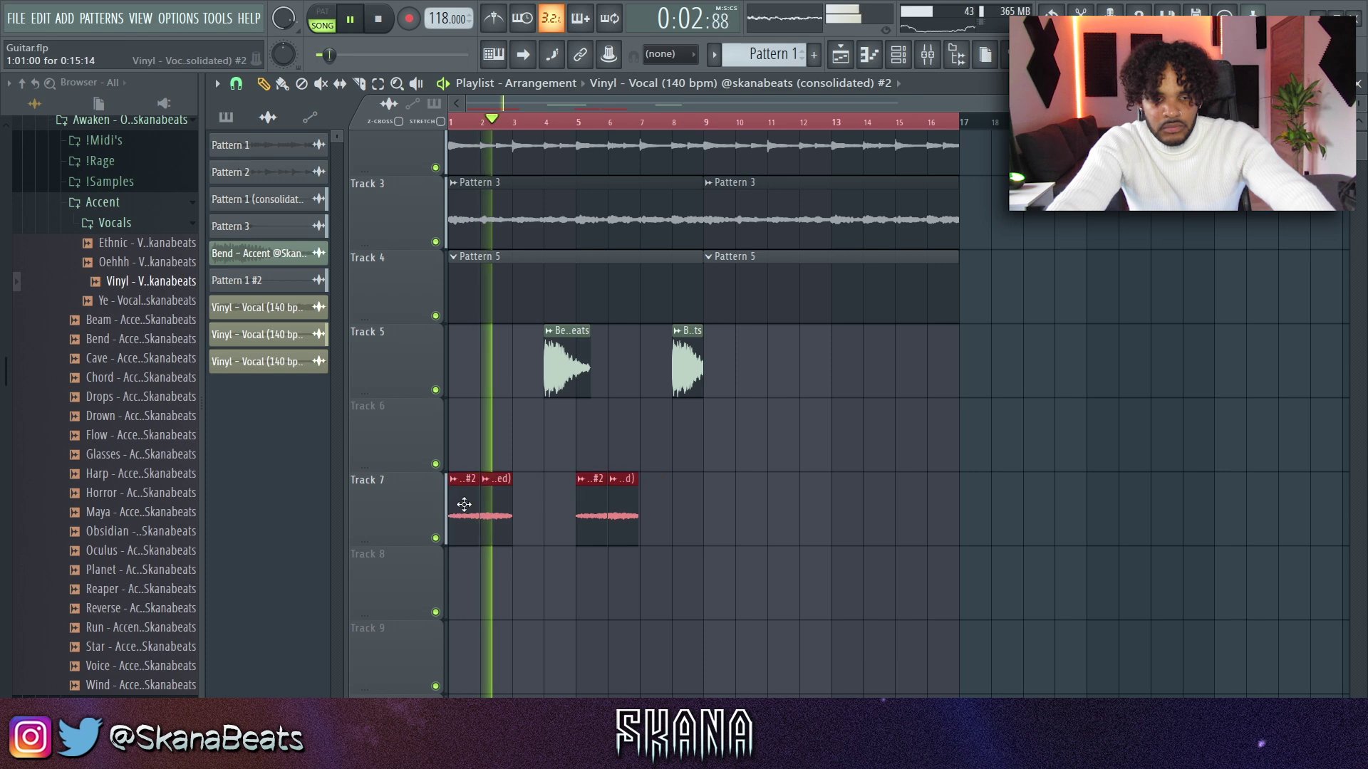
key(ctrl+b)
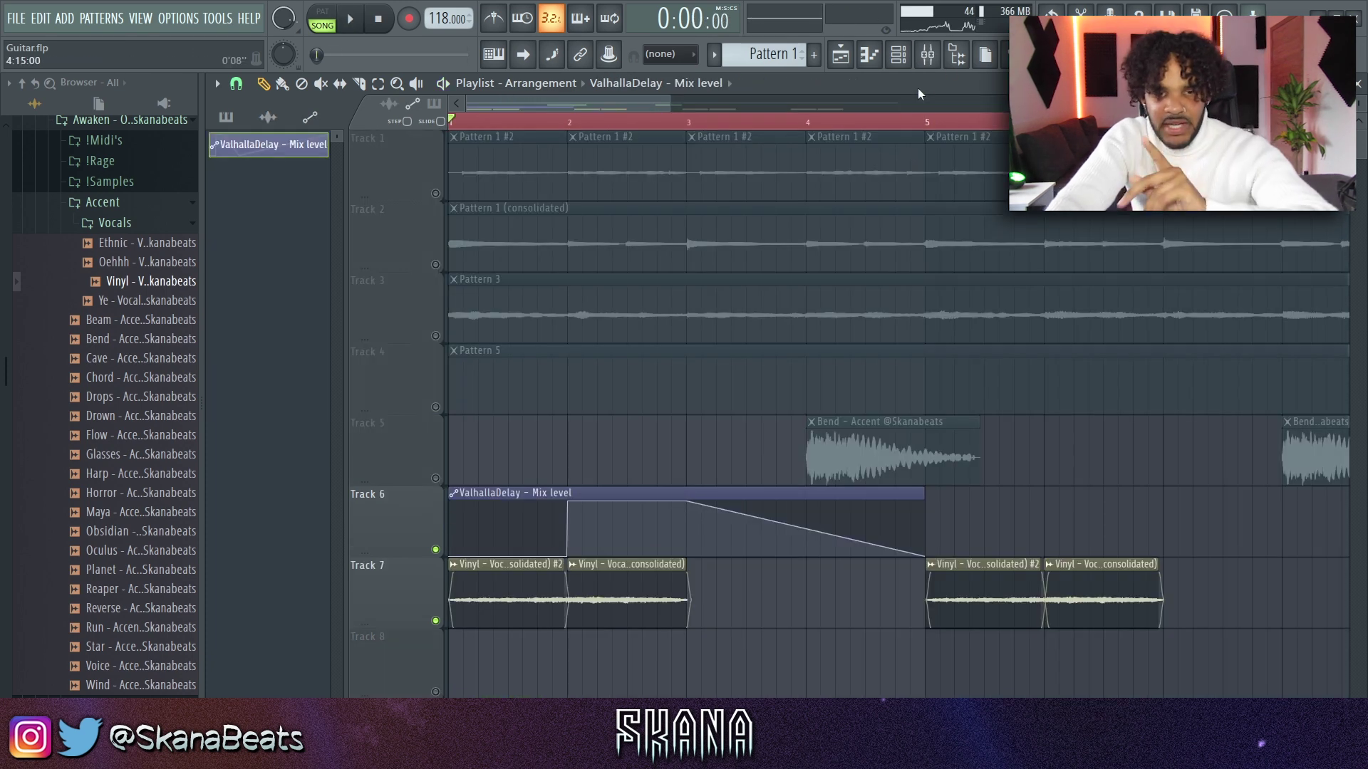
- Load Edison into slot 2 of the Master mixer track
click(931, 60)
right_click(302, 221)
click(1151, 231)
click(1152, 232)
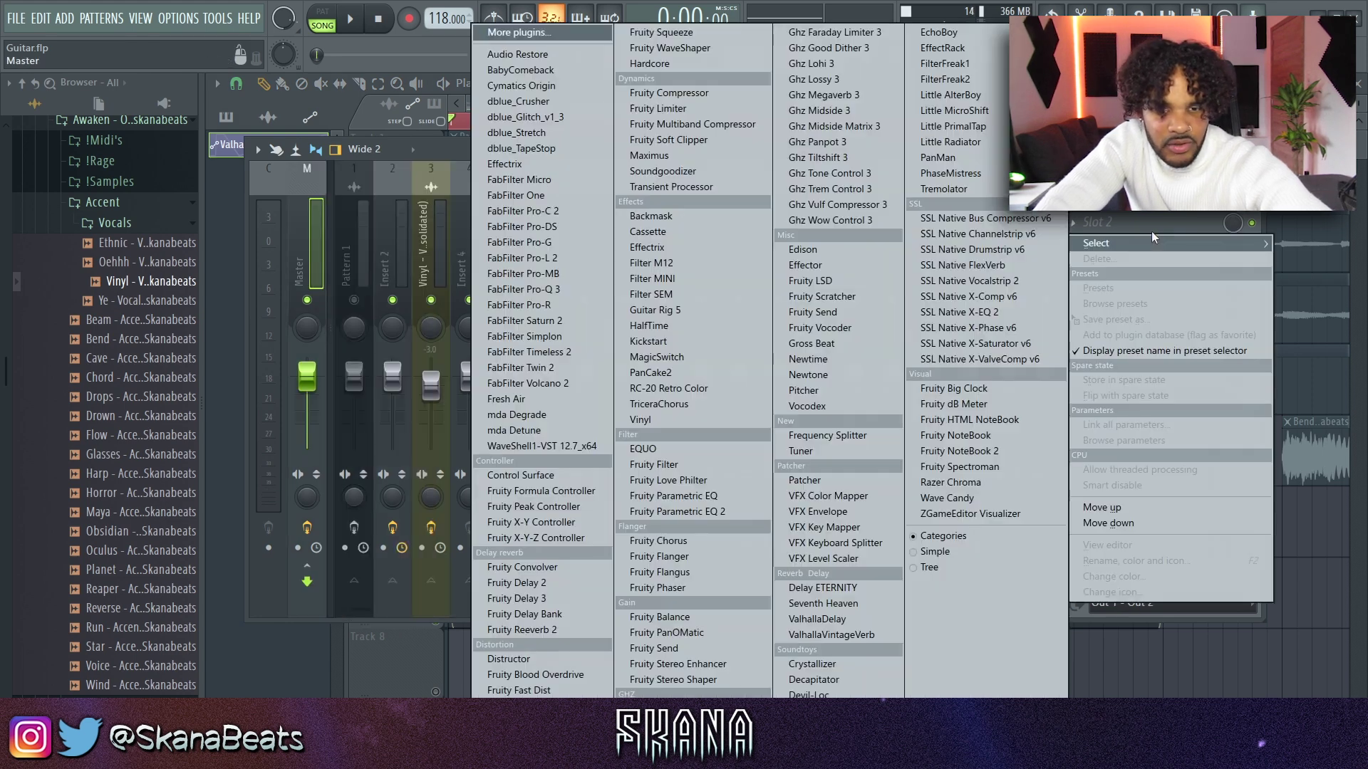
click(799, 250)
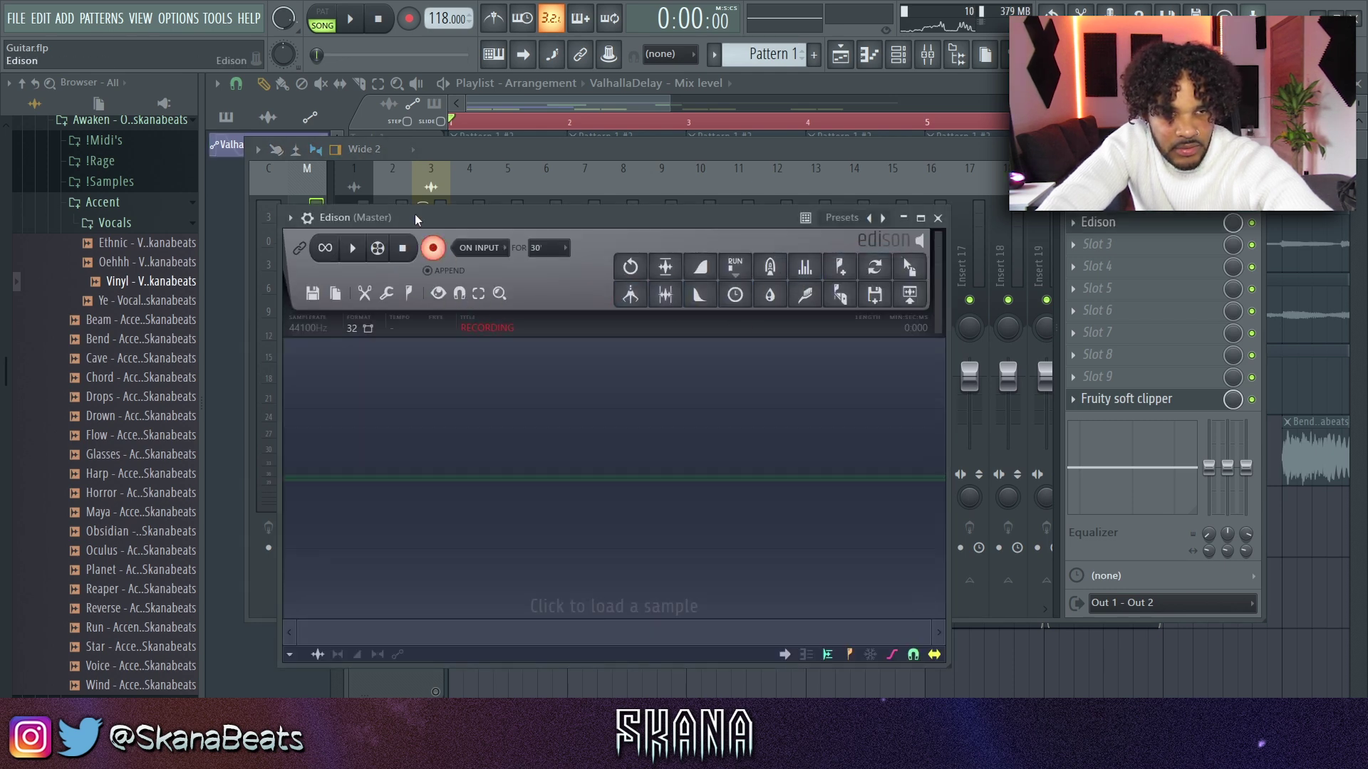
- Record the vocal playback into Edison and place the recording on Track 8 of the playlist
click(400, 175)
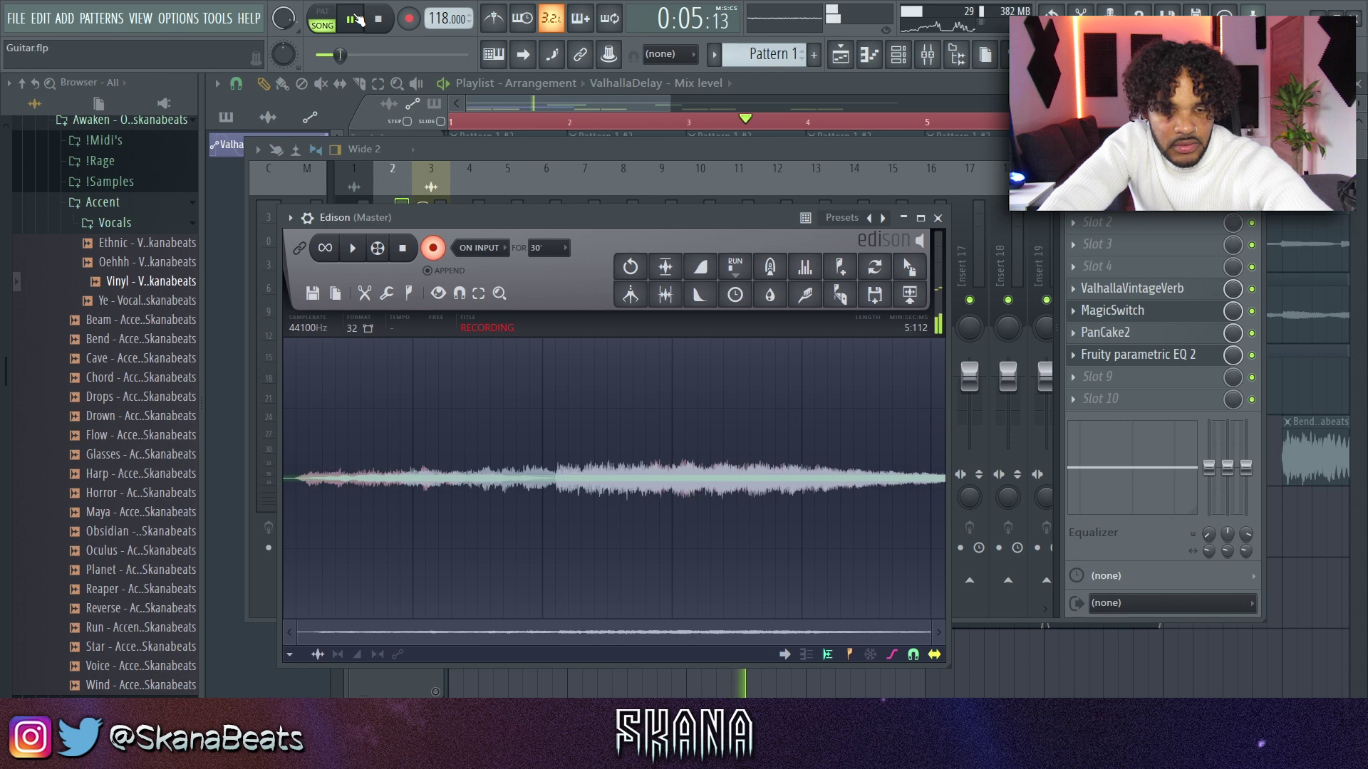
click(376, 22)
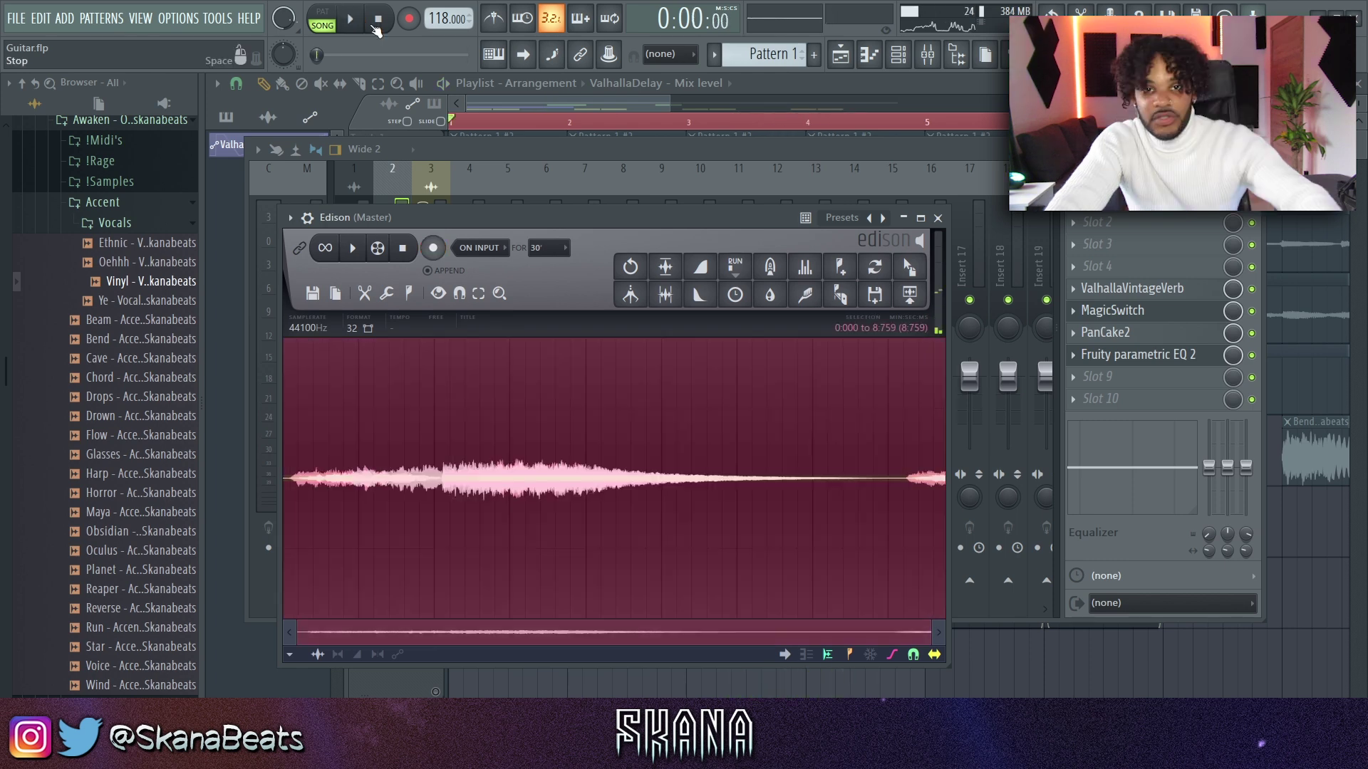
drag(909, 293, 742, 668)
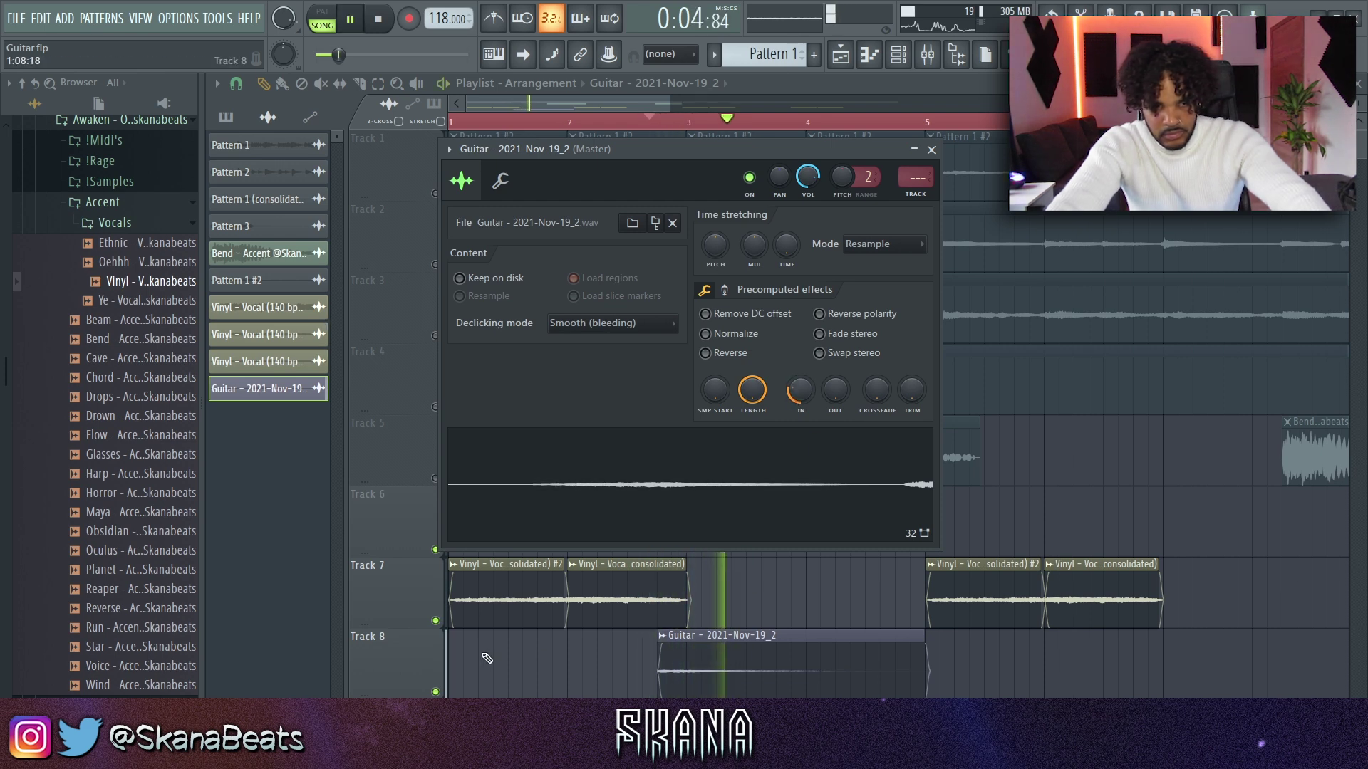
- Place copies of the Guitar - 2021-Nov-19_2 clip on Track 8 ending at bars 9, 13 and 17
key(Escape)
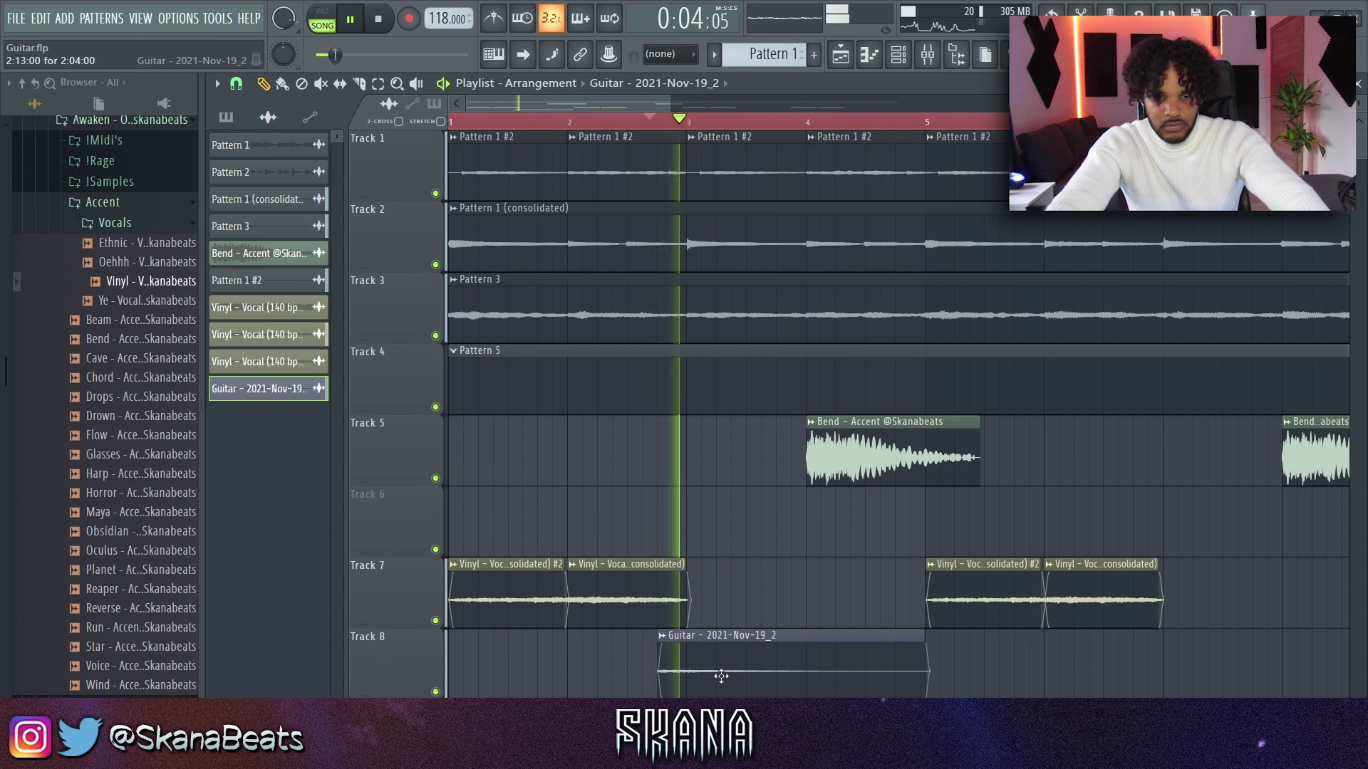
scroll(741, 659, down, 2)
click(813, 668)
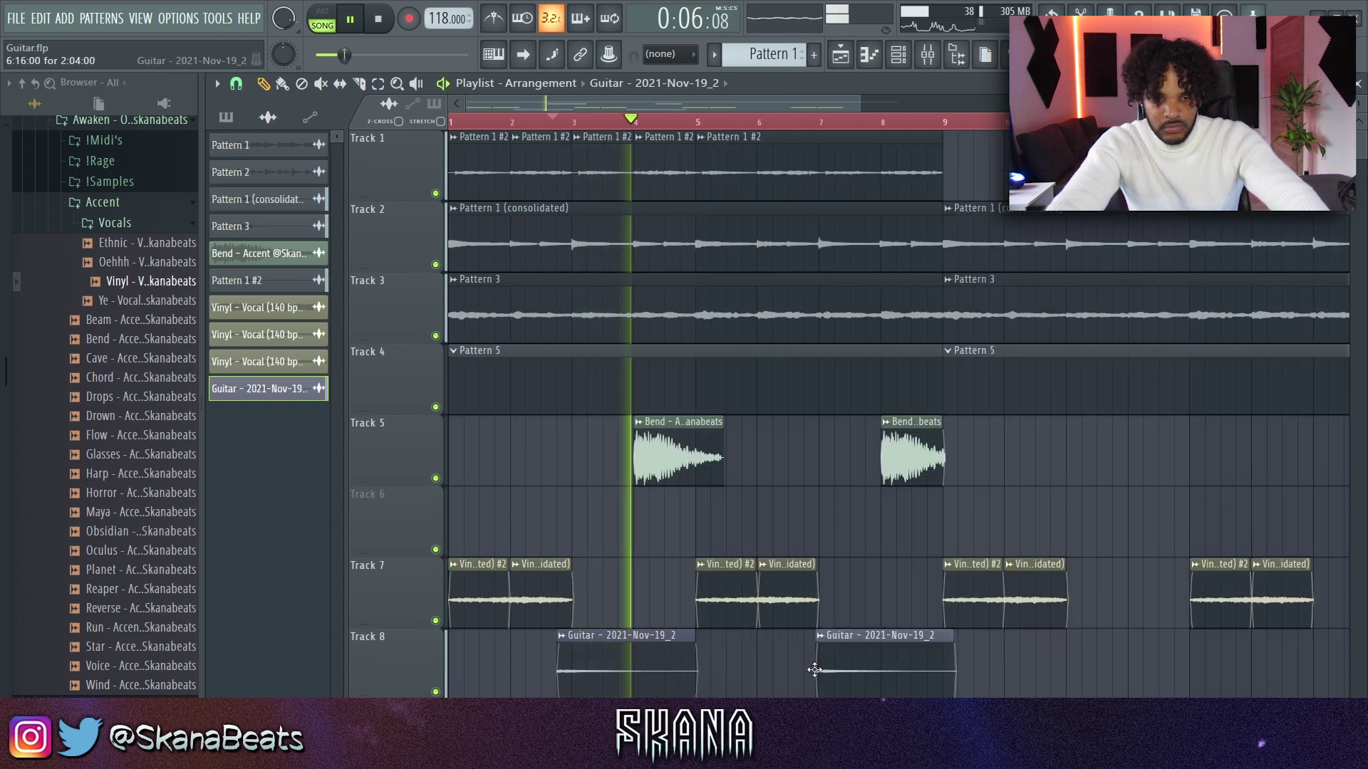
scroll(816, 672, up, 2)
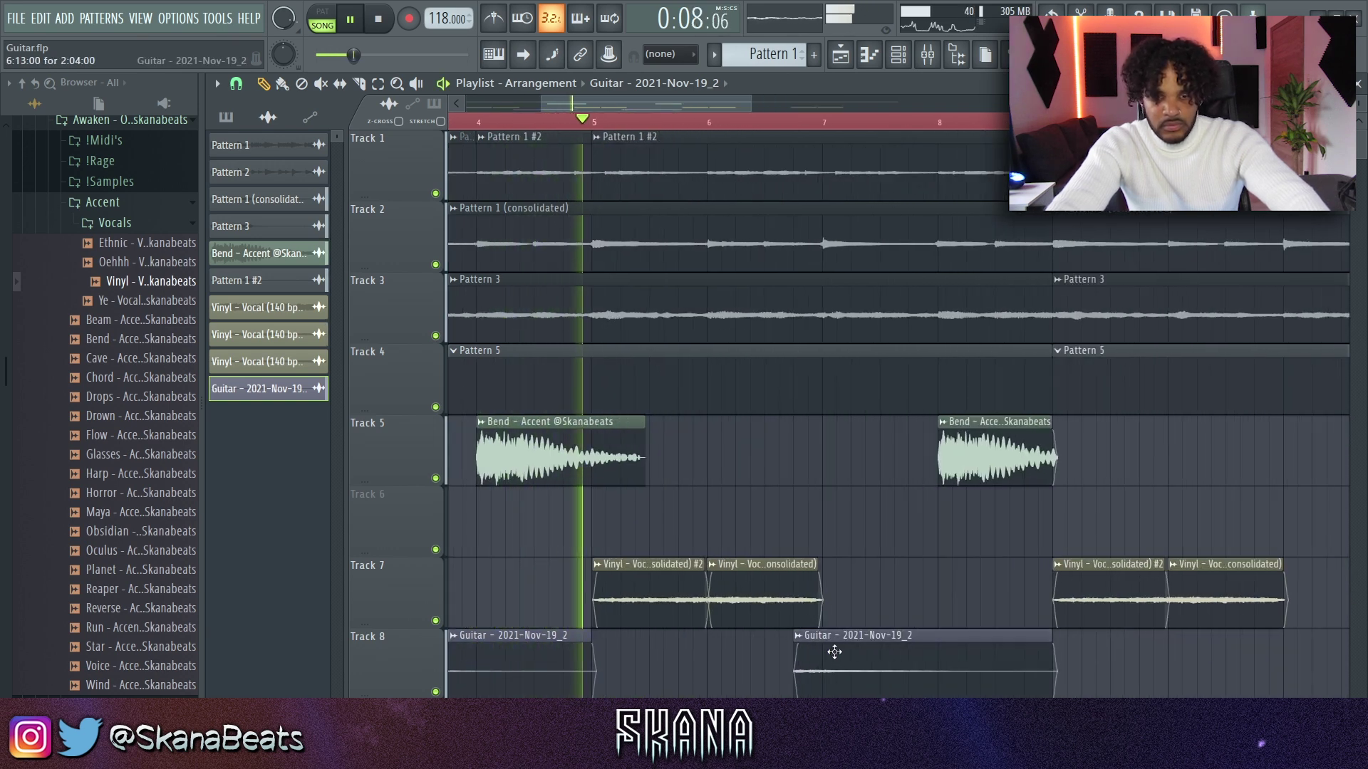
scroll(835, 652, down, 2)
click(936, 664)
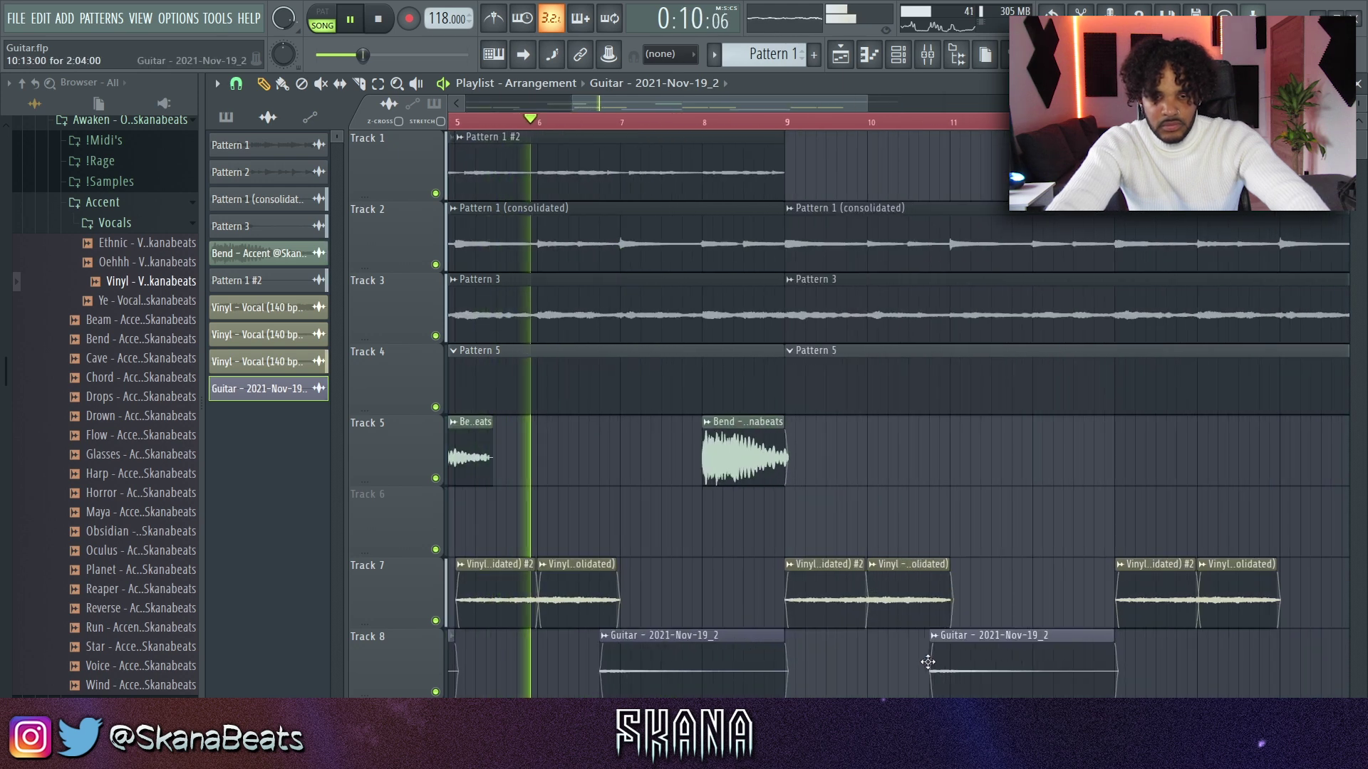
scroll(937, 664, down, 1)
scroll(1054, 677, up, 1)
click(1033, 660)
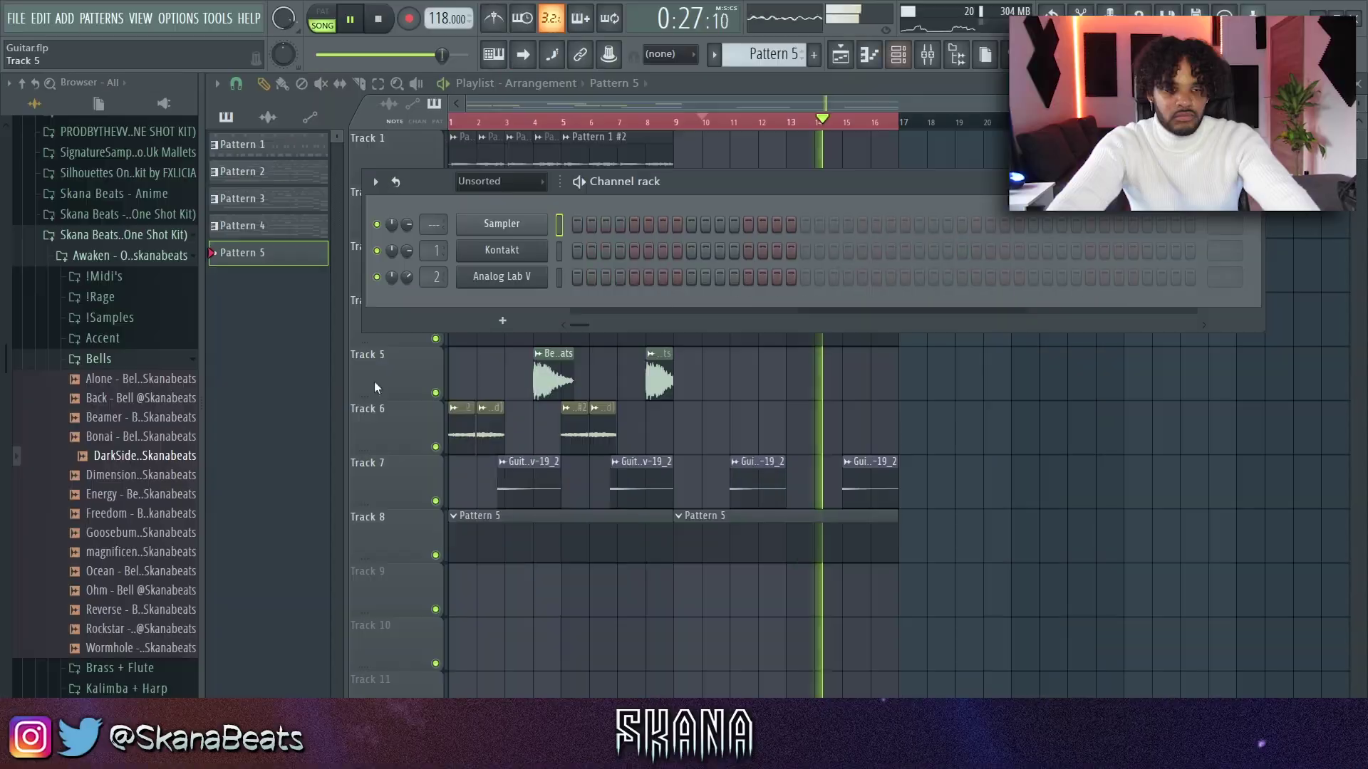
- Add the DarkSide bell sample as a new channel and open its mixer track
drag(514, 308, 513, 306)
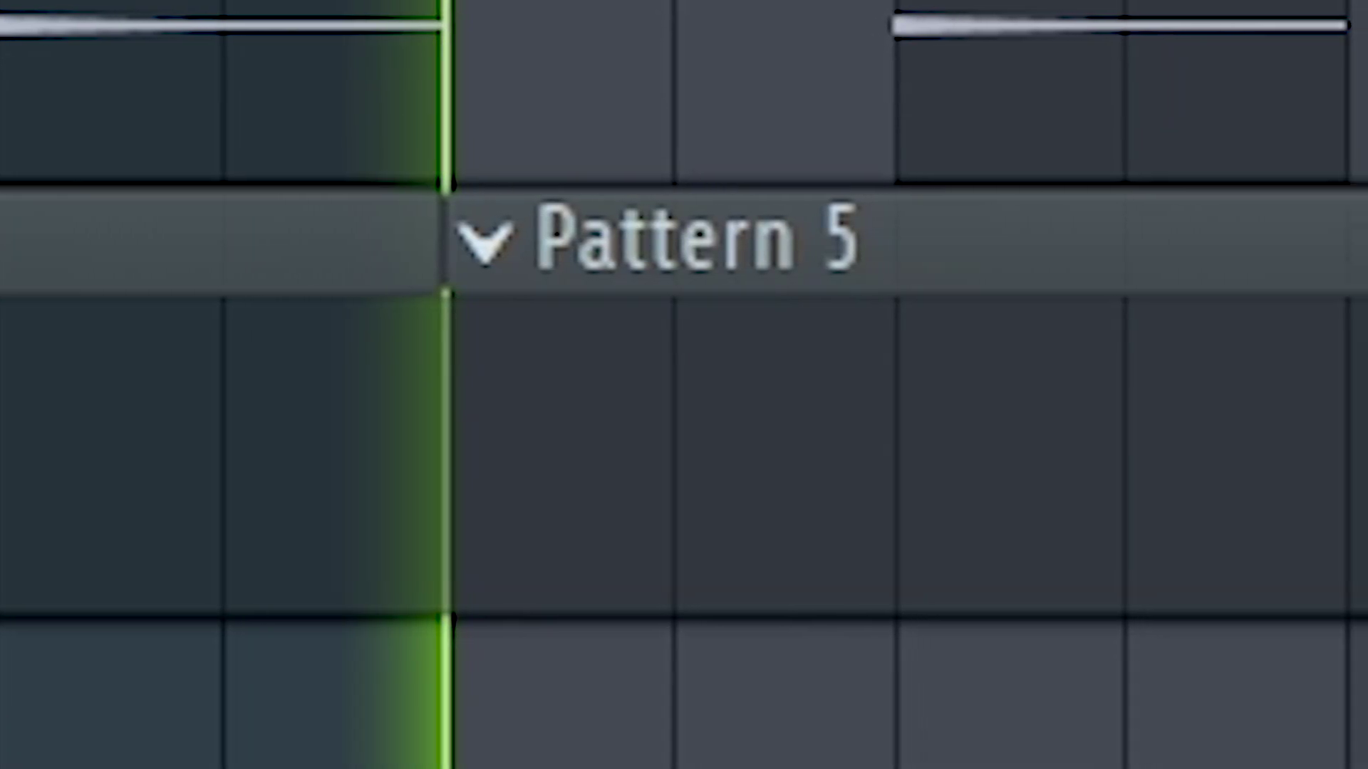
key(space)
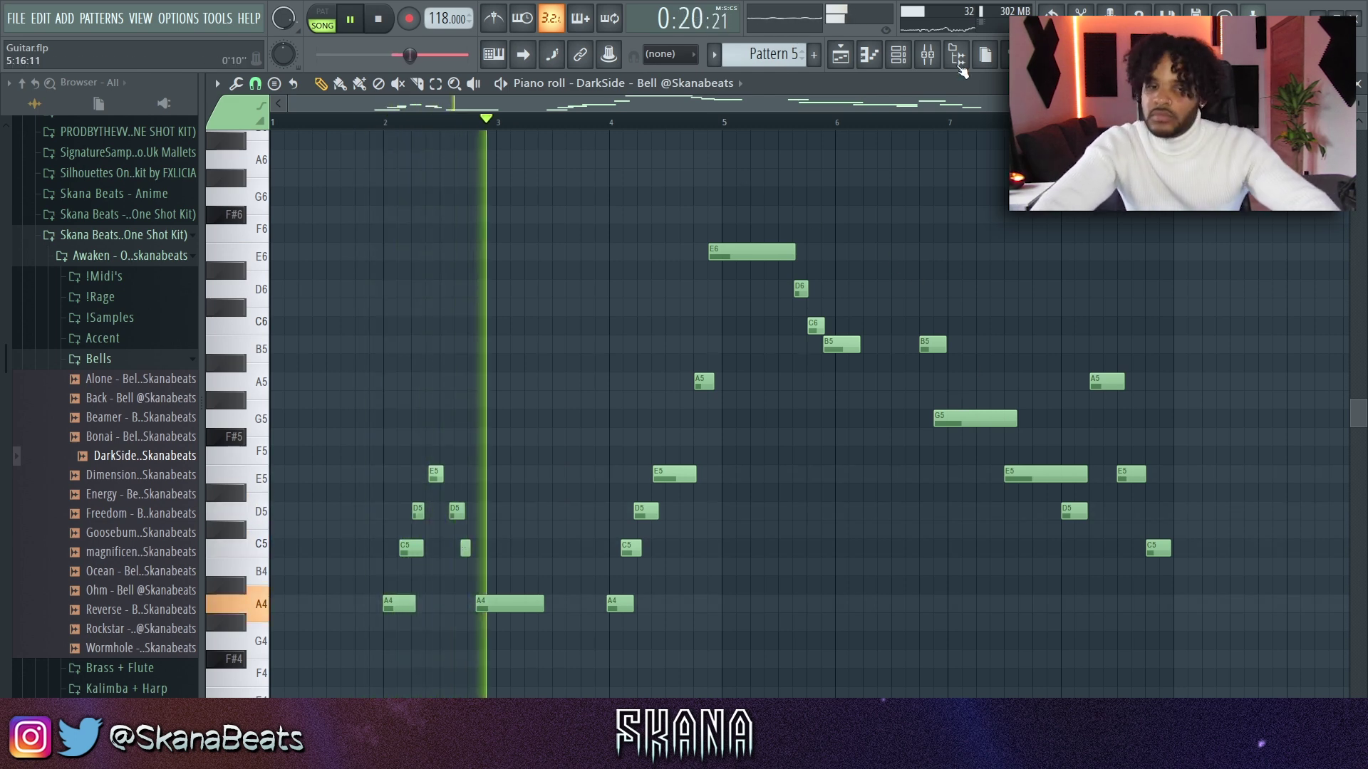
key(F6)
double_click(438, 303)
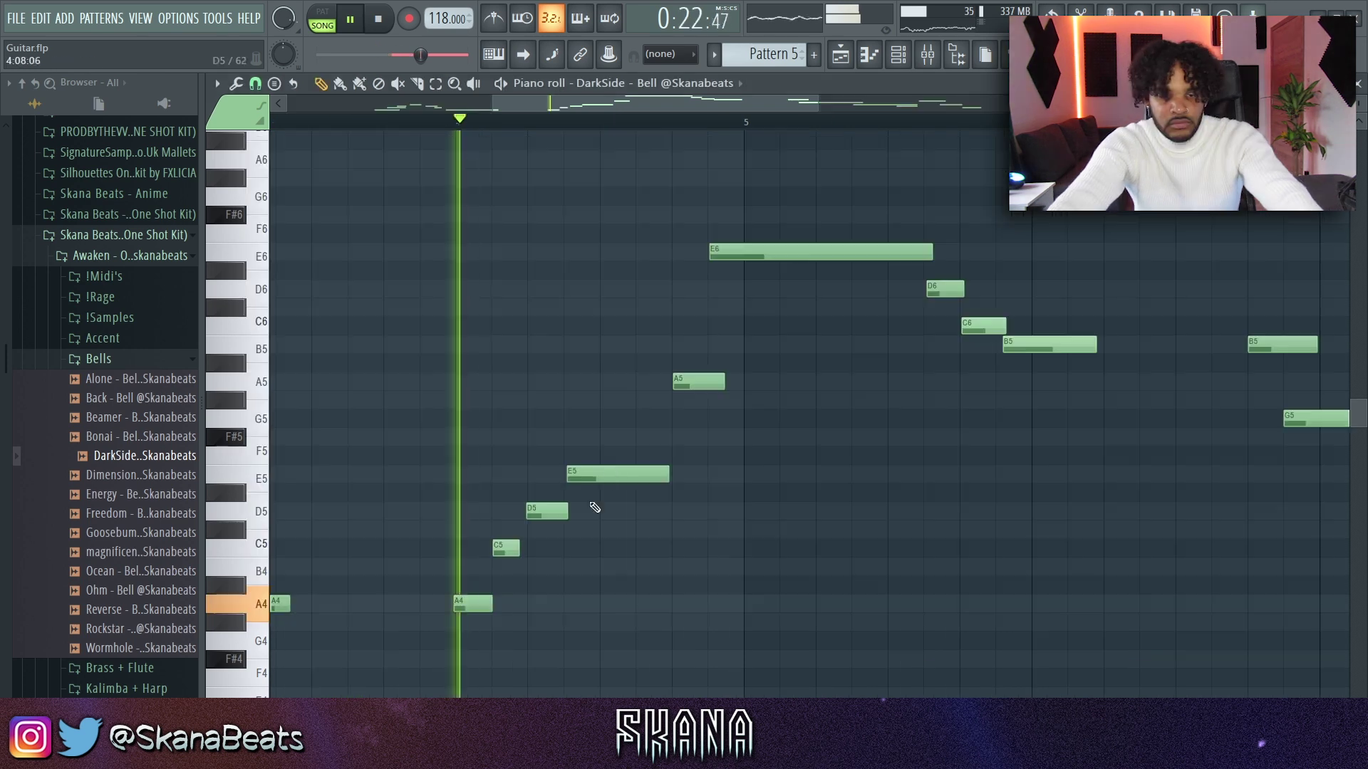
scroll(650, 458, down, 2)
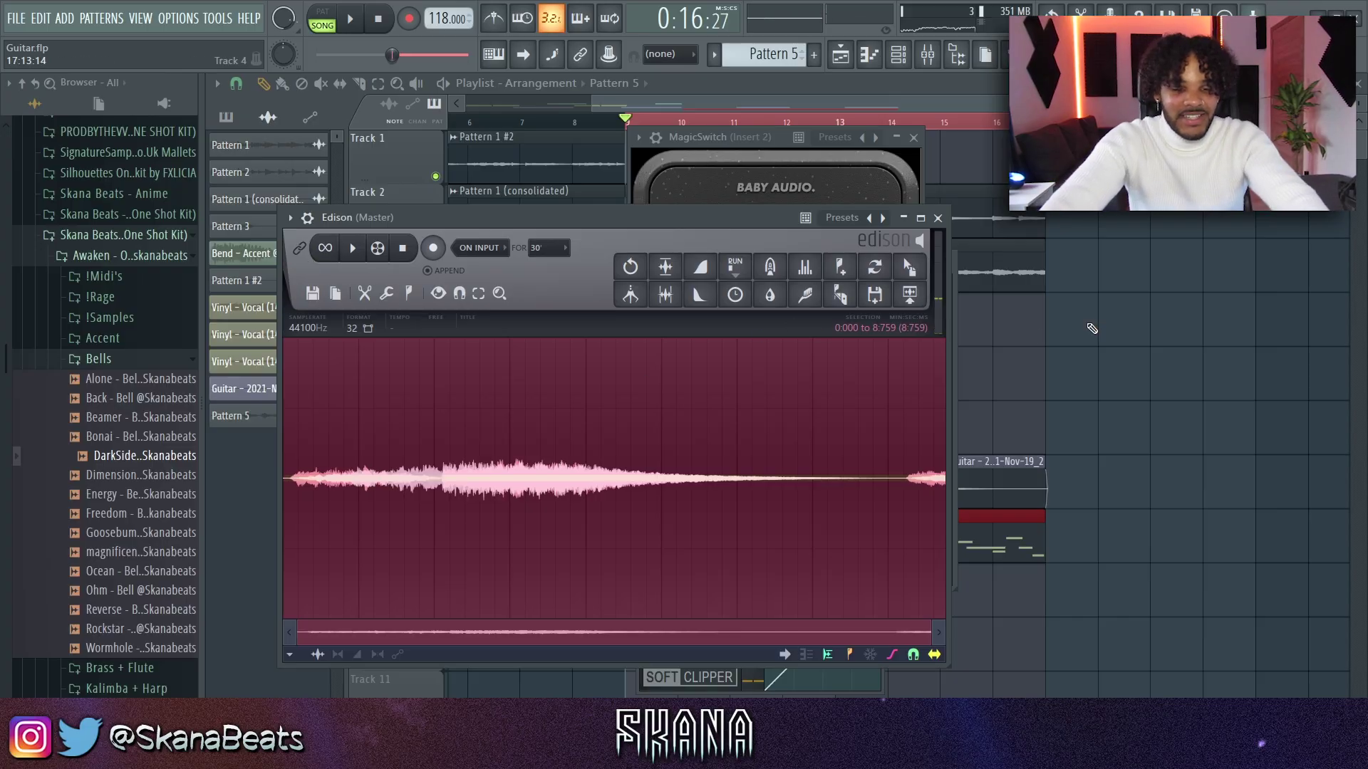
- Place the Pattern 5 audio clip on Track 4 from bar 9 to bar 17 and delete the Pattern 5 note clip from Track 8
click(1092, 329)
drag(274, 426, 637, 582)
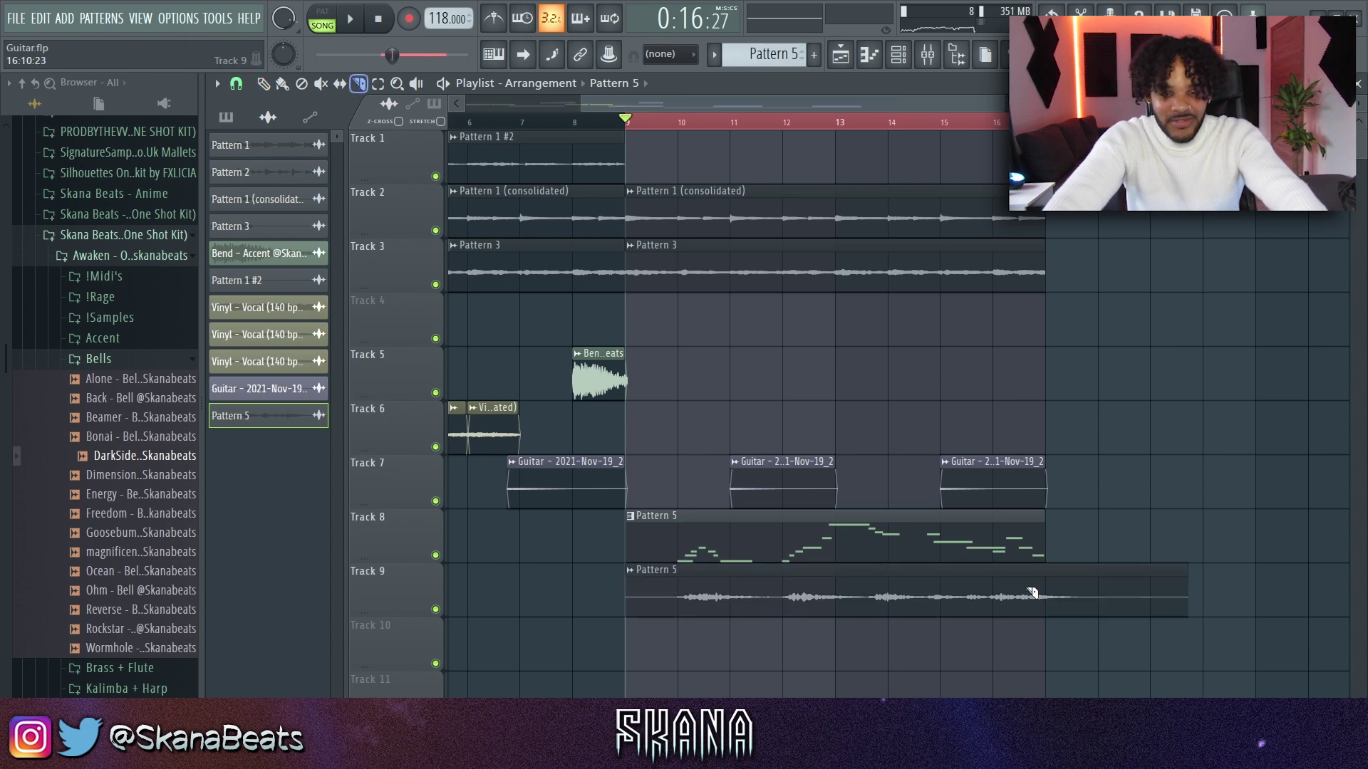
right_click(940, 556)
drag(784, 574, 802, 298)
- Set the Pattern 5 audio clip's time-stretching mode to Stretch and its declicking mode to Generic (bleeding)
double_click(783, 335)
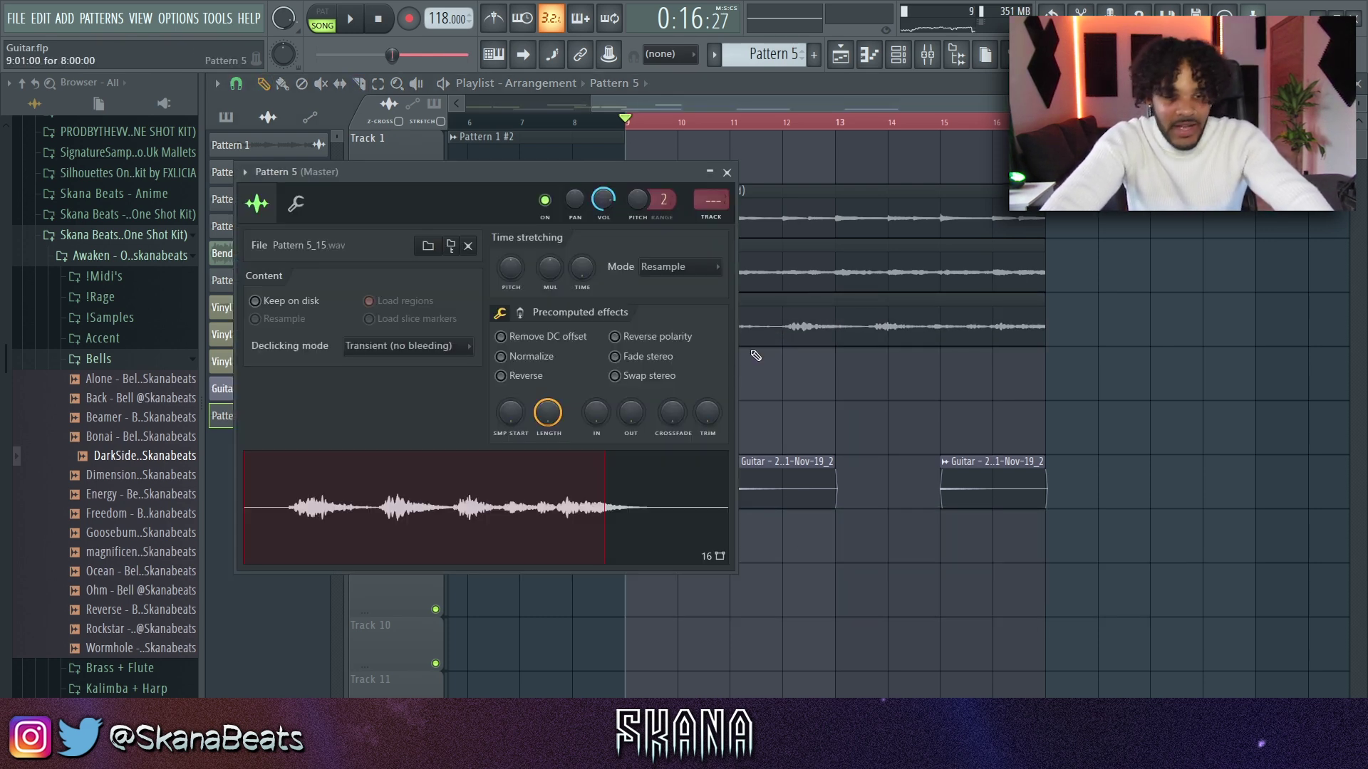
click(686, 270)
click(696, 314)
click(463, 347)
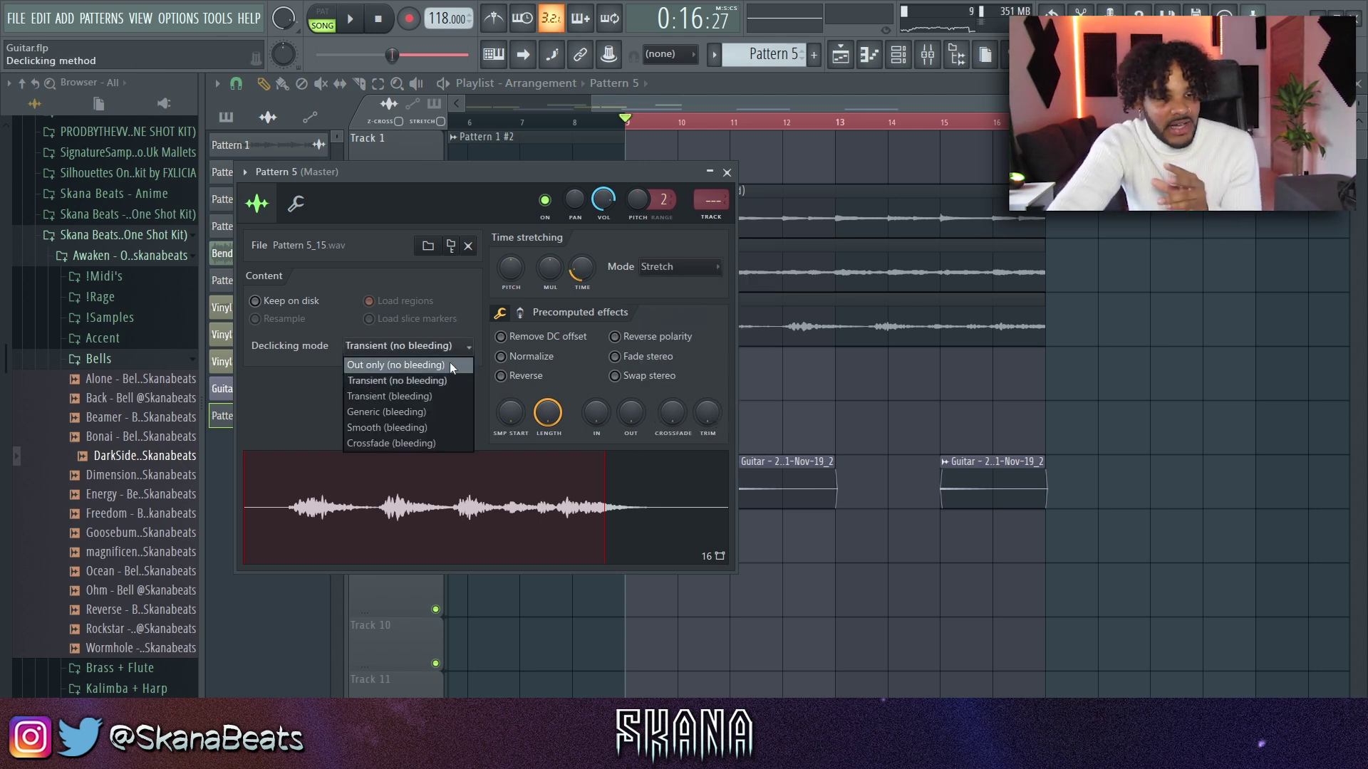
click(426, 412)
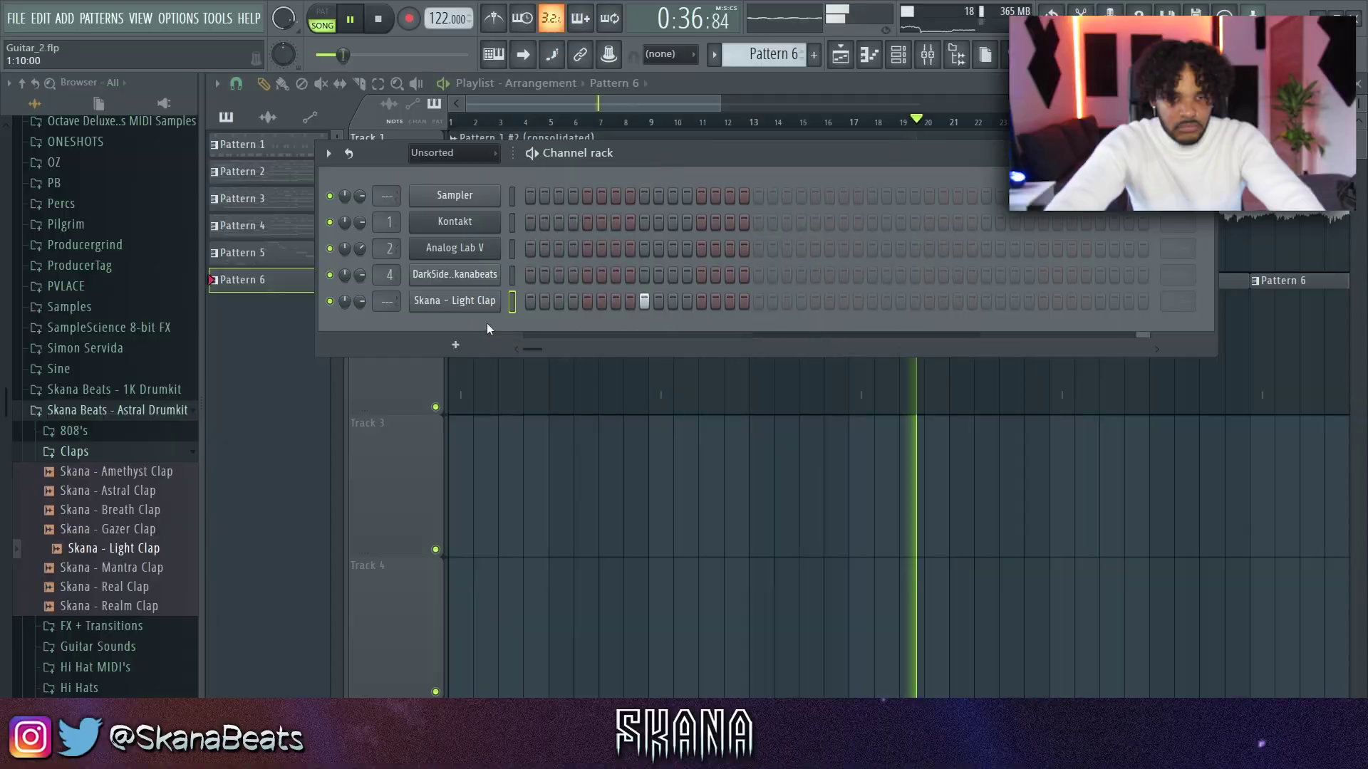
- Fill the Skana - Light Clap piano roll with one C5 hit per bar across eight bars
right_click(491, 301)
click(544, 307)
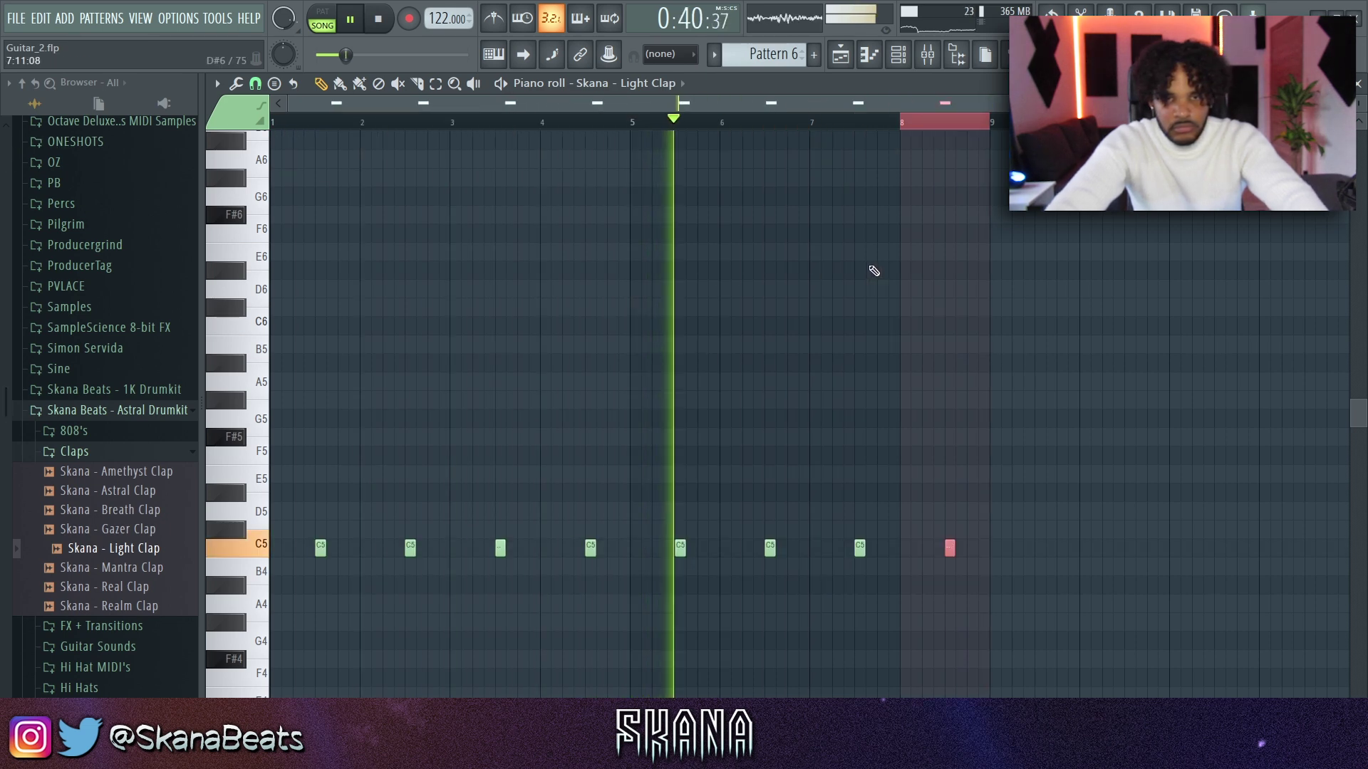
key(ctrl+a)
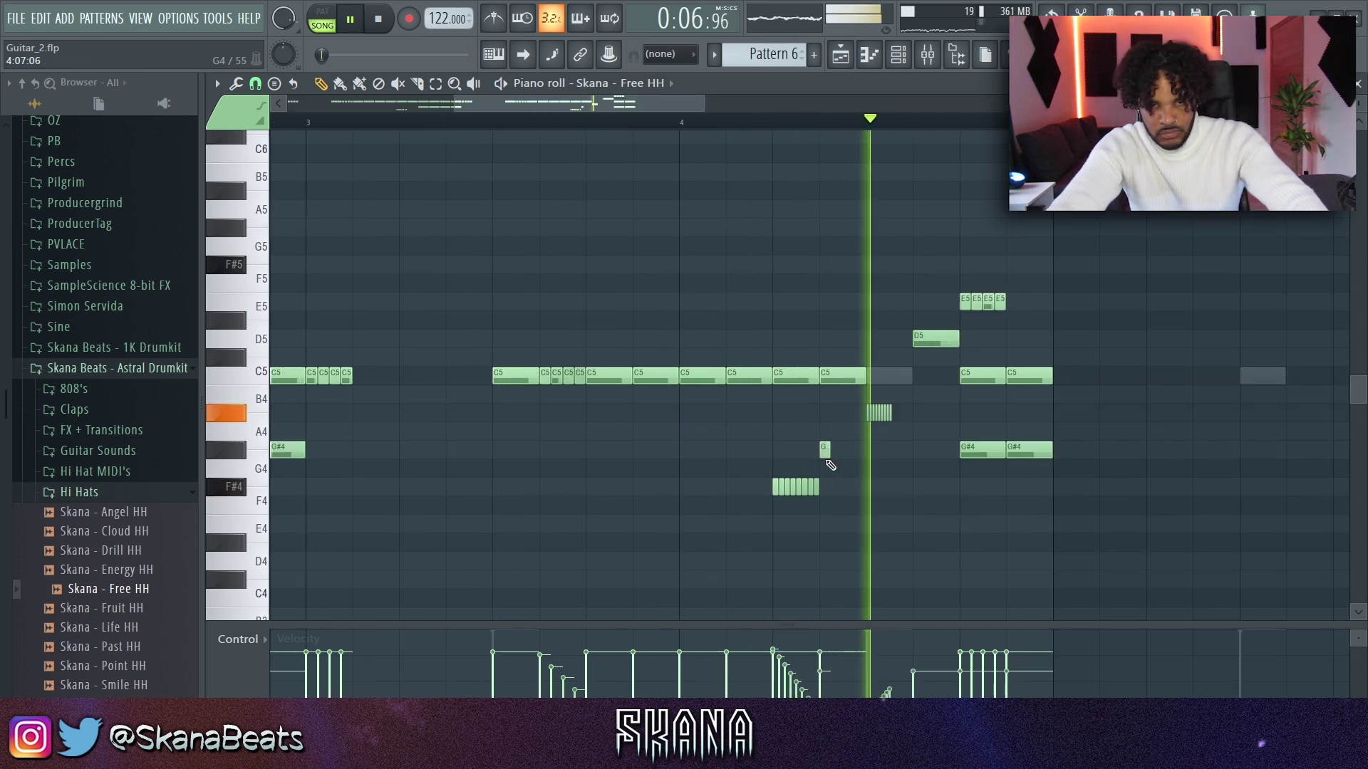
- Delete the A#4 roll in bar 4 of the Skana - Free HH part and duplicate the hi-hat pattern across eight bars
drag(865, 414, 899, 416)
key(Delete)
drag(831, 479, 748, 497)
scroll(839, 485, down, 5)
key(ctrl+d)
key(ctrl+b)
key(ctrl+d)
scroll(869, 321, up, 1)
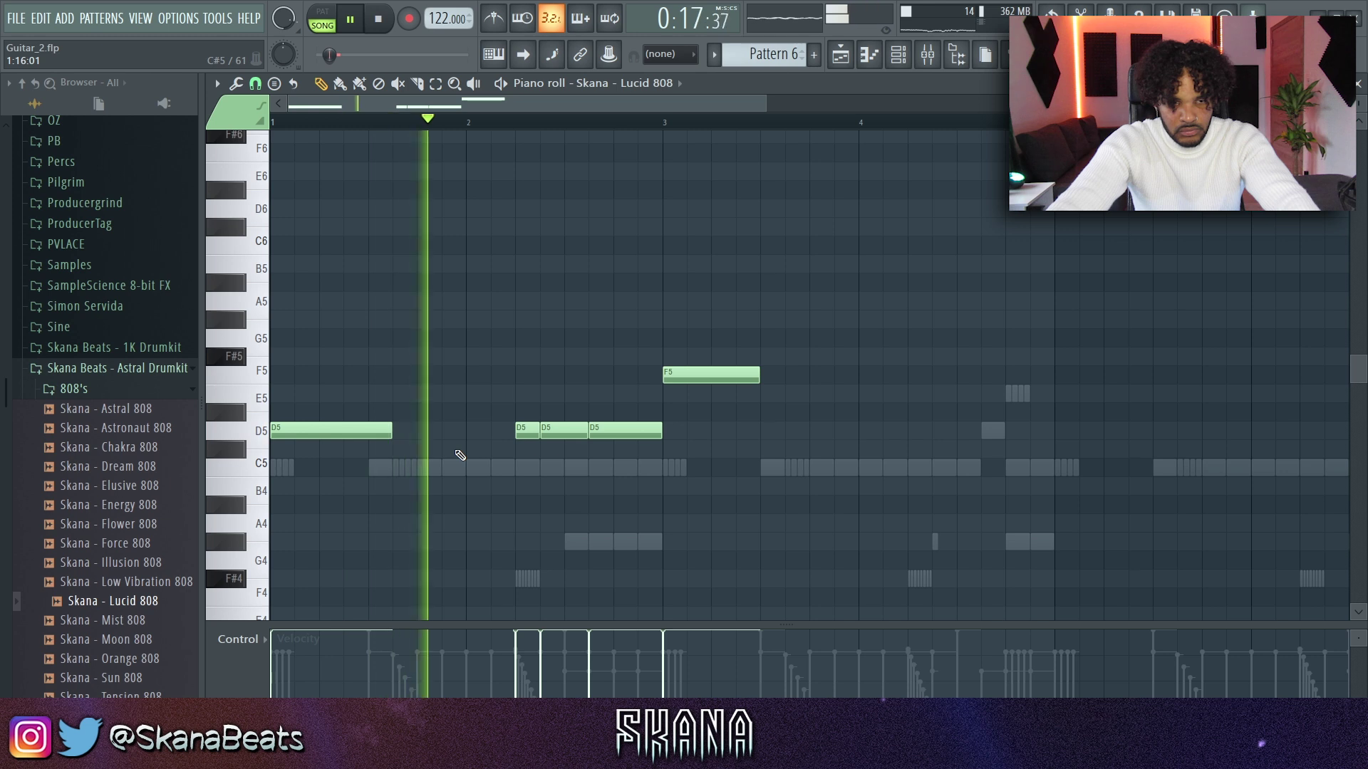
- Edit the Skana - Lucid 808 line by deleting the second D5 in bar 2 and setting the notes ending bar 8 and starting bar 3 to F#5
right_click(554, 432)
key(space)
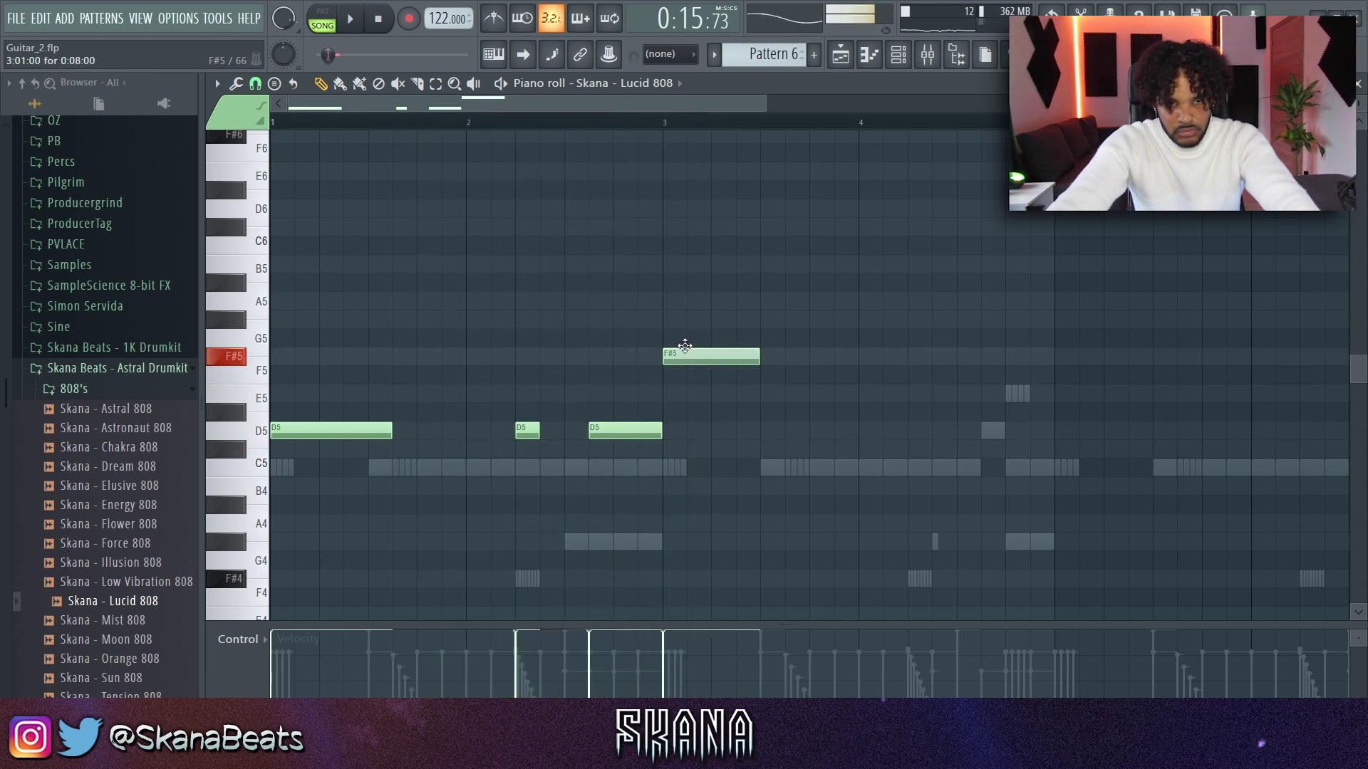
click(590, 127)
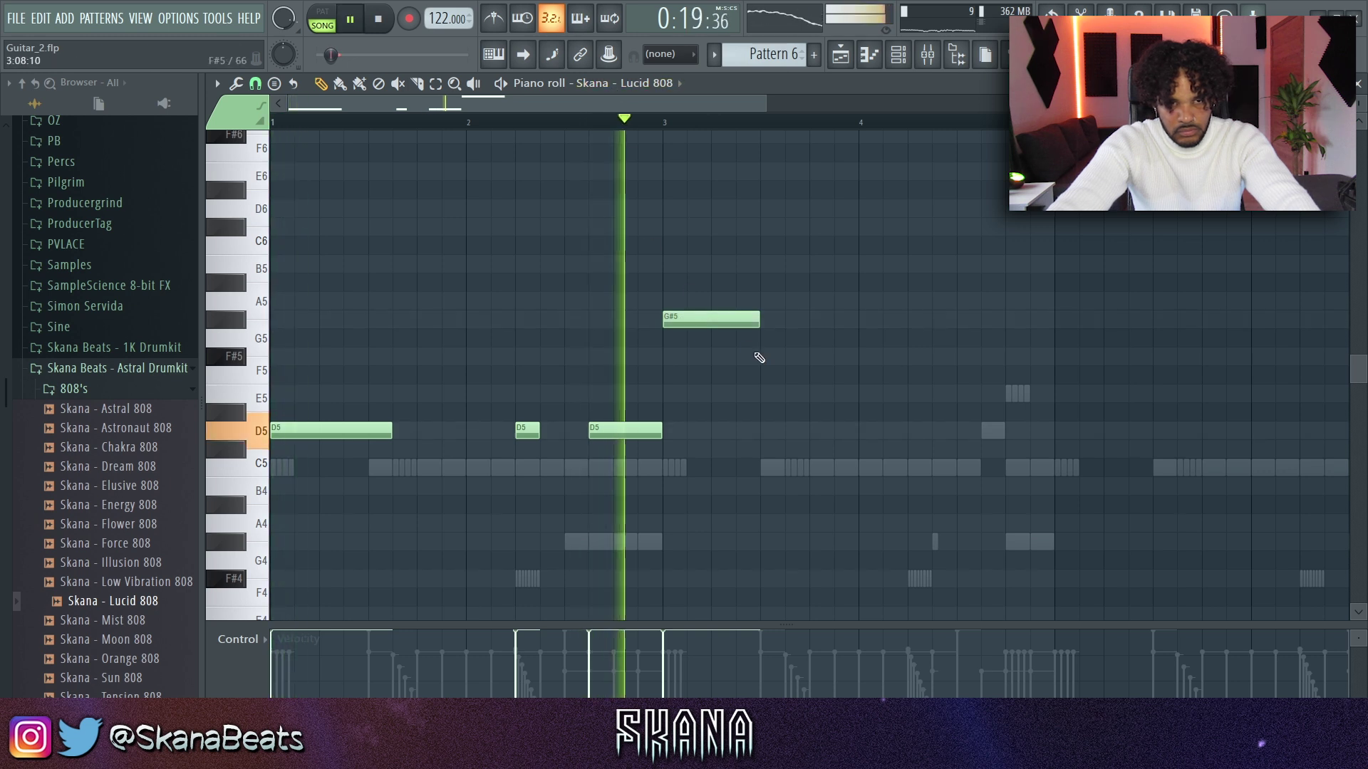
drag(720, 320, 739, 320)
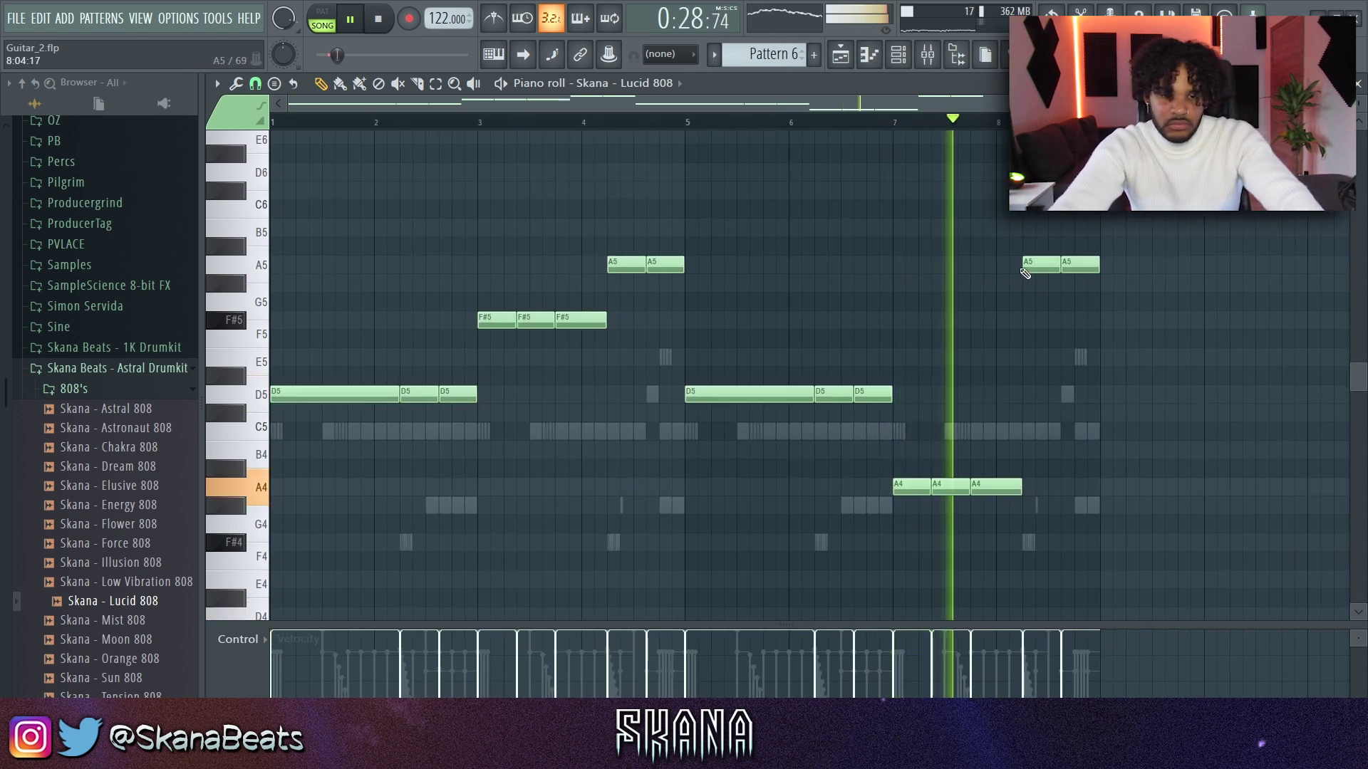
drag(1020, 270, 1078, 322)
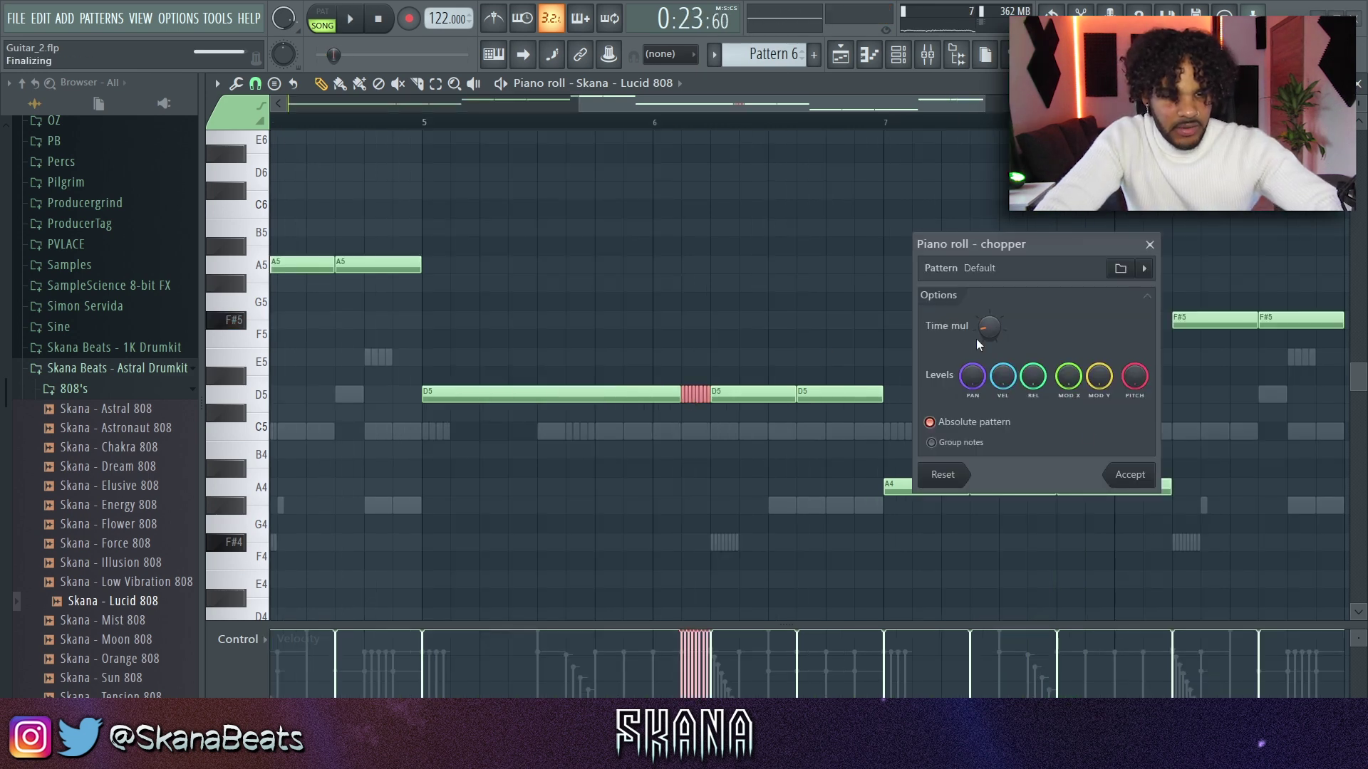
- Chop the short D5 note in bar 6 of the 808 line into a roll and ramp its velocities upward
click(1116, 474)
scroll(710, 624, up, 3)
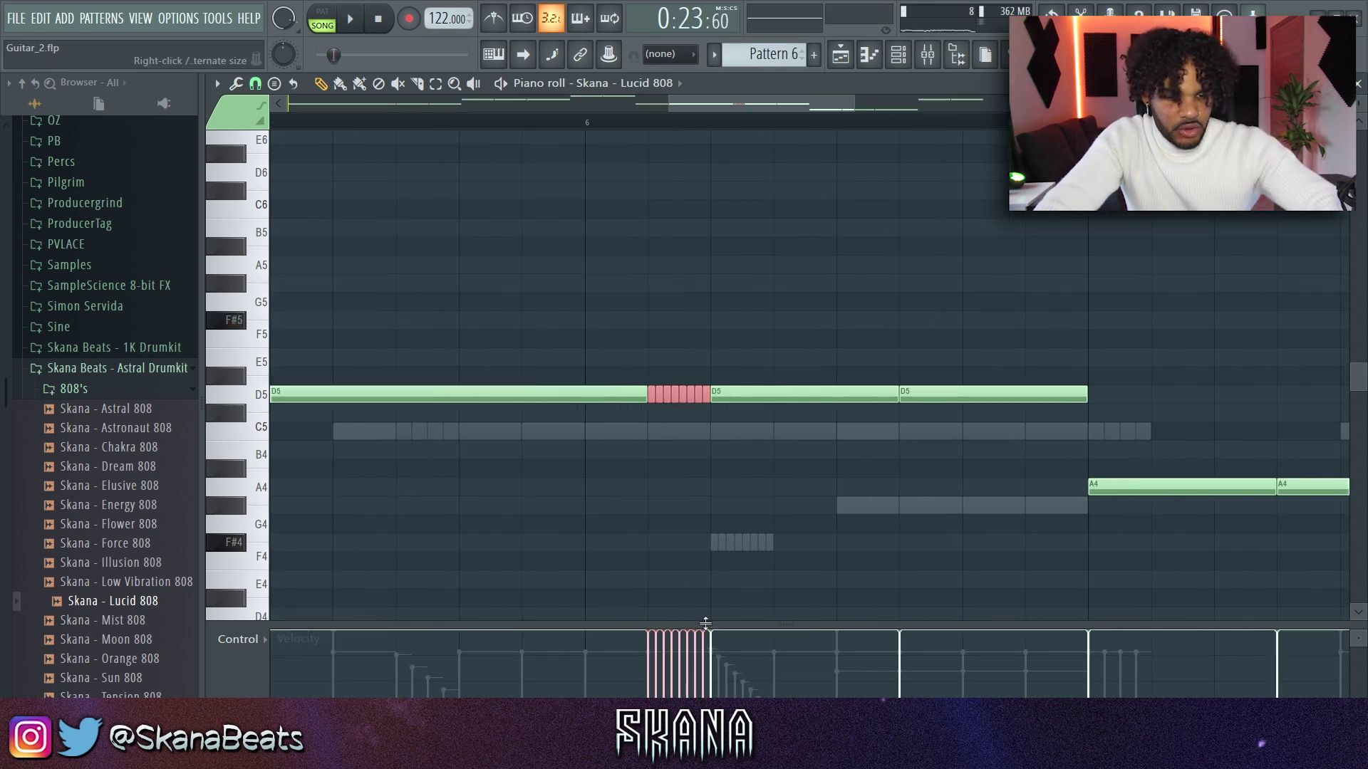
drag(706, 624, 712, 542)
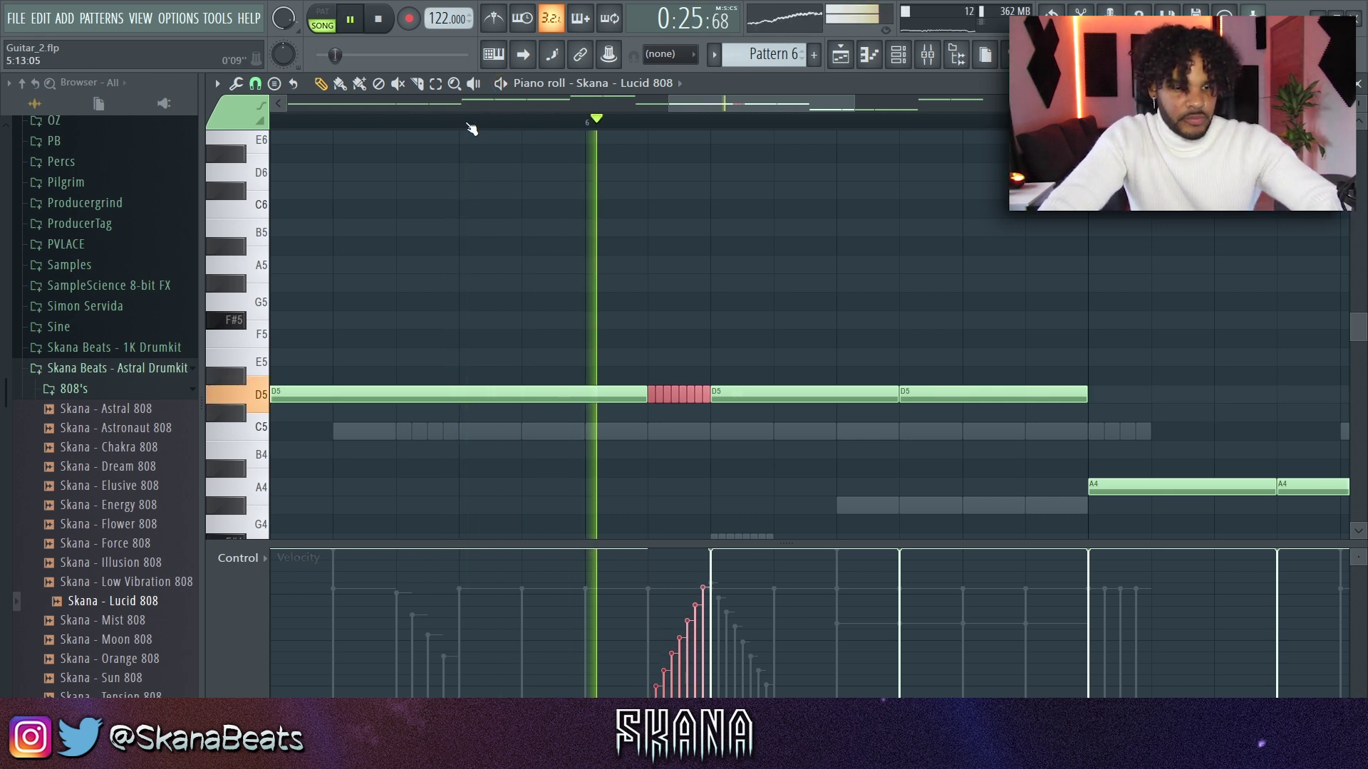
key(space)
key(space)
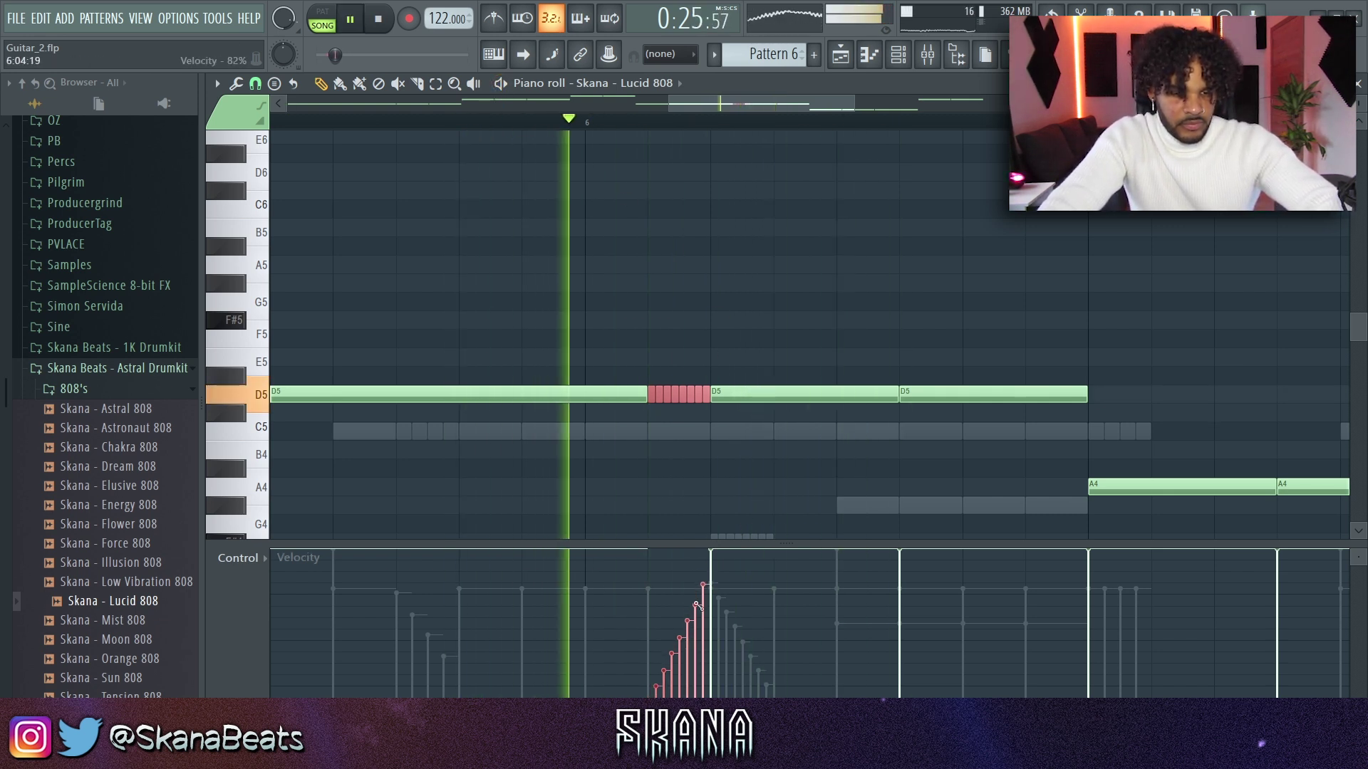
ctrl+right_click(655, 437)
ctrl+click(657, 438)
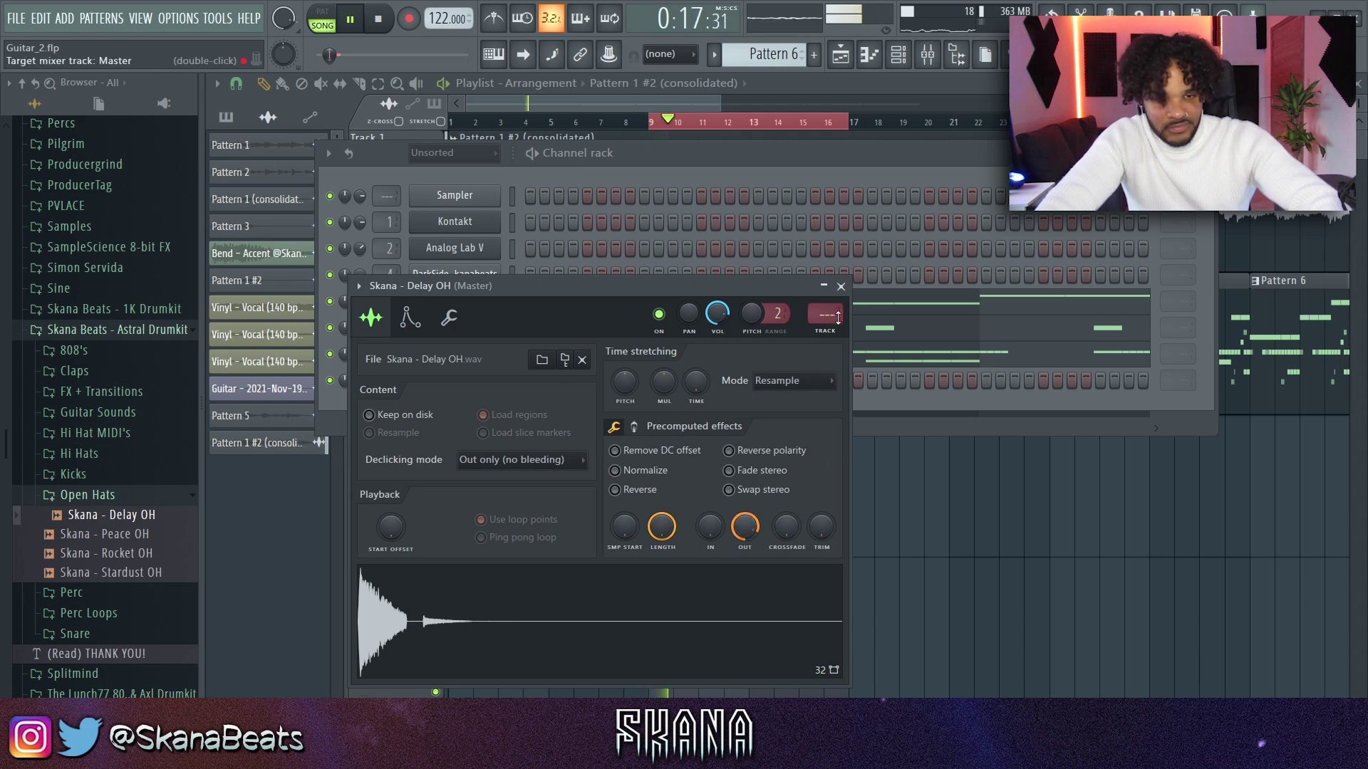
- Add a C5 hit at the start of bar 5 in the Skana - Delay OH piano roll
click(840, 288)
right_click(497, 376)
click(542, 381)
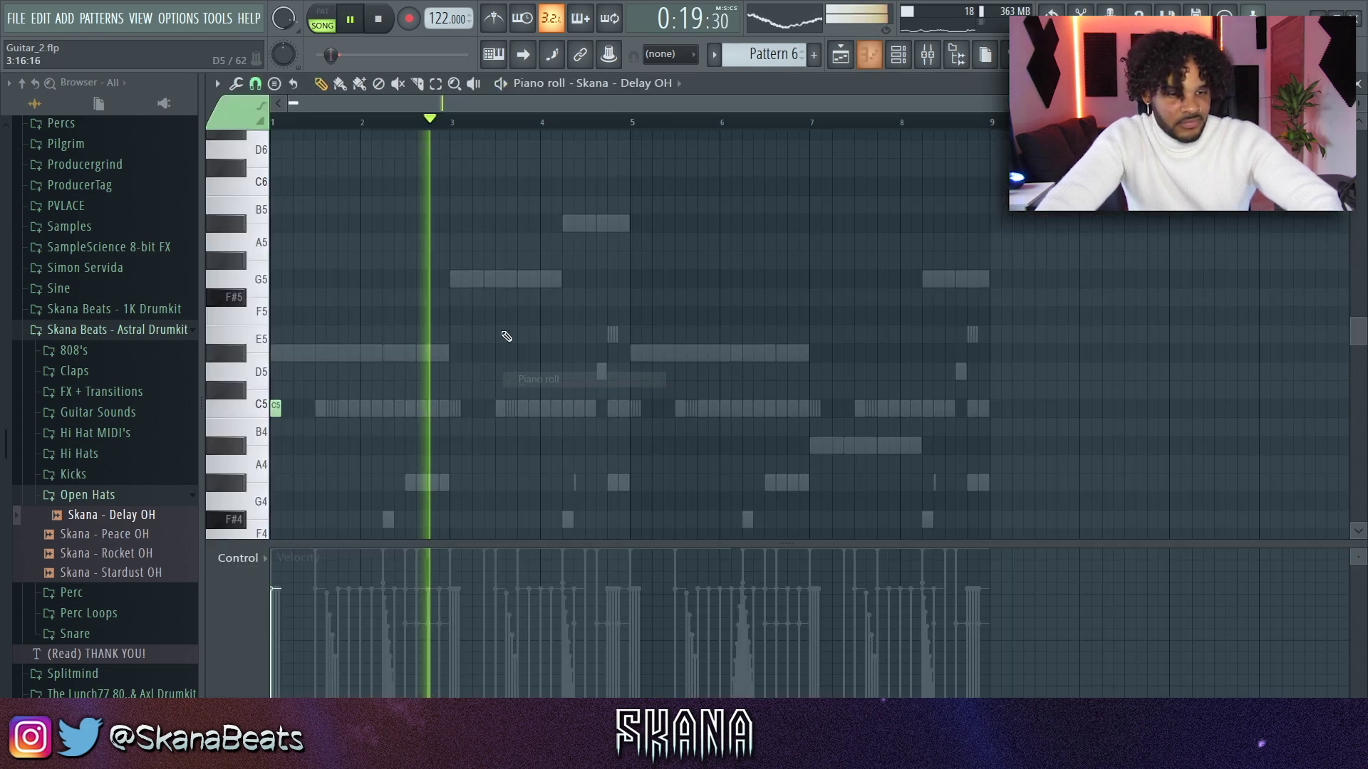
click(635, 407)
click(1361, 84)
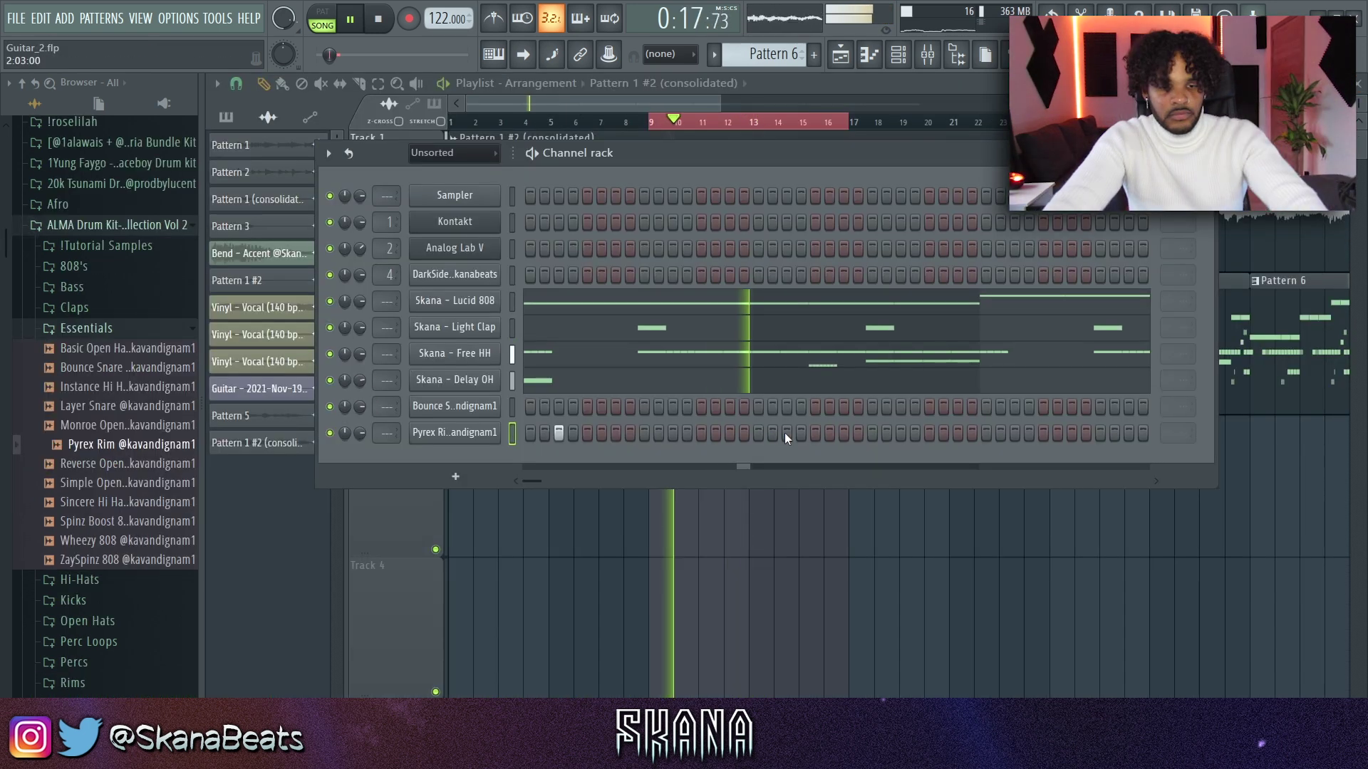
- Add Pyrex Rim hits at the end of bar 2 and early in bar 3, and delete the hit in bar 1
click(957, 434)
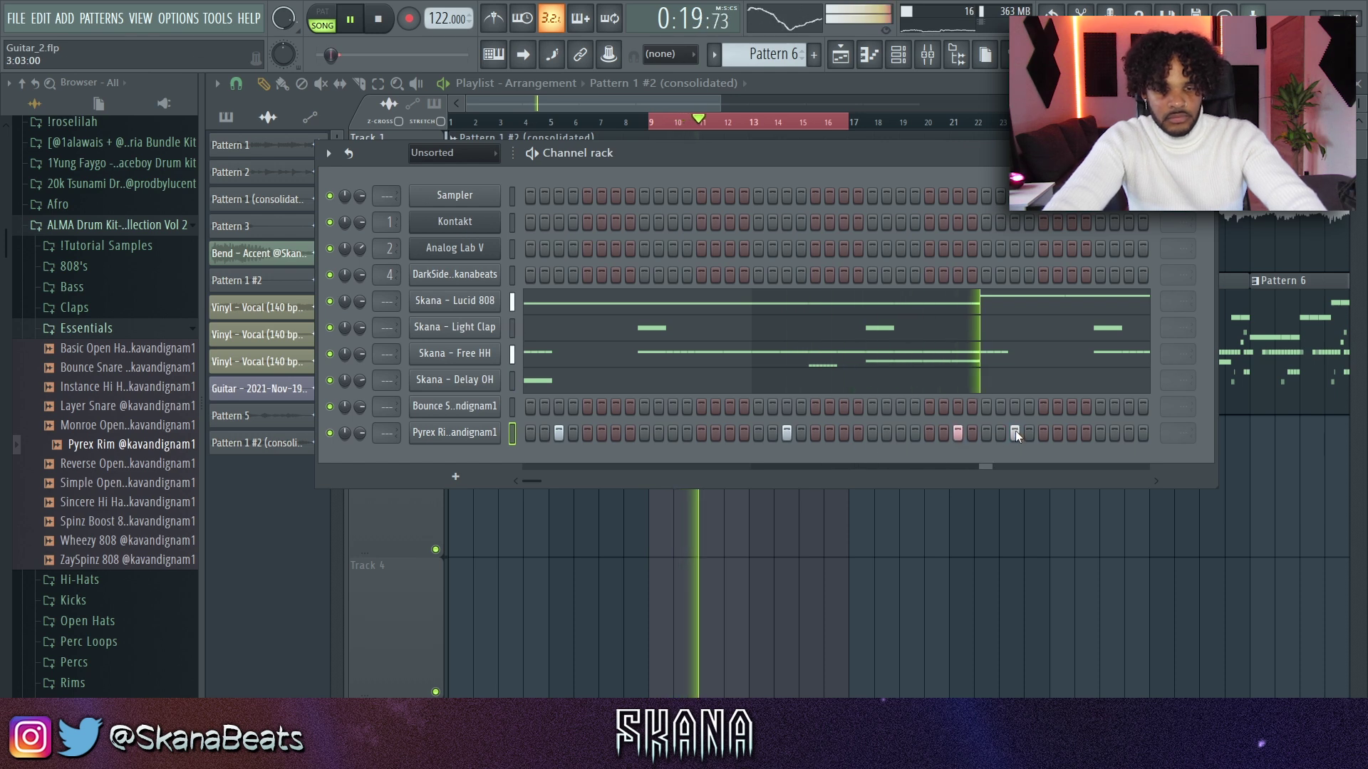
right_click(498, 431)
click(524, 430)
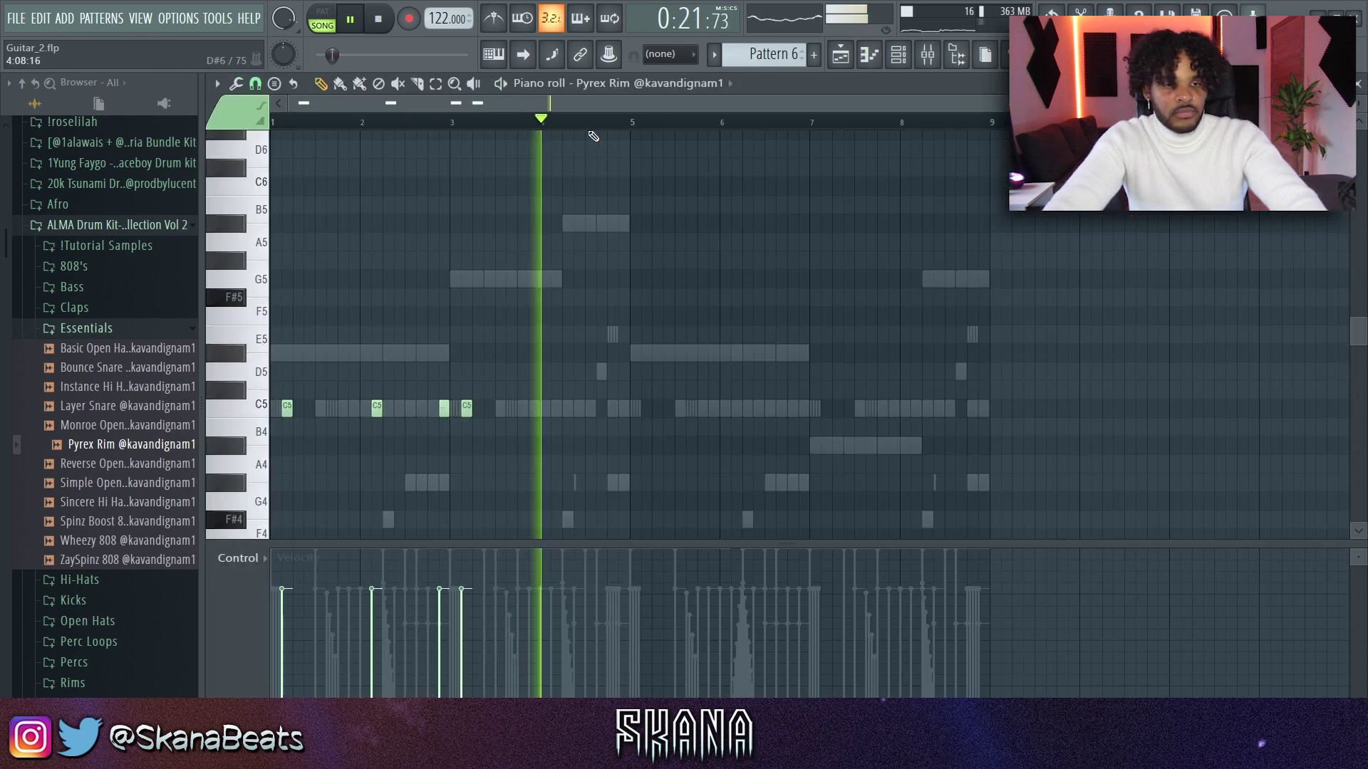
key(space)
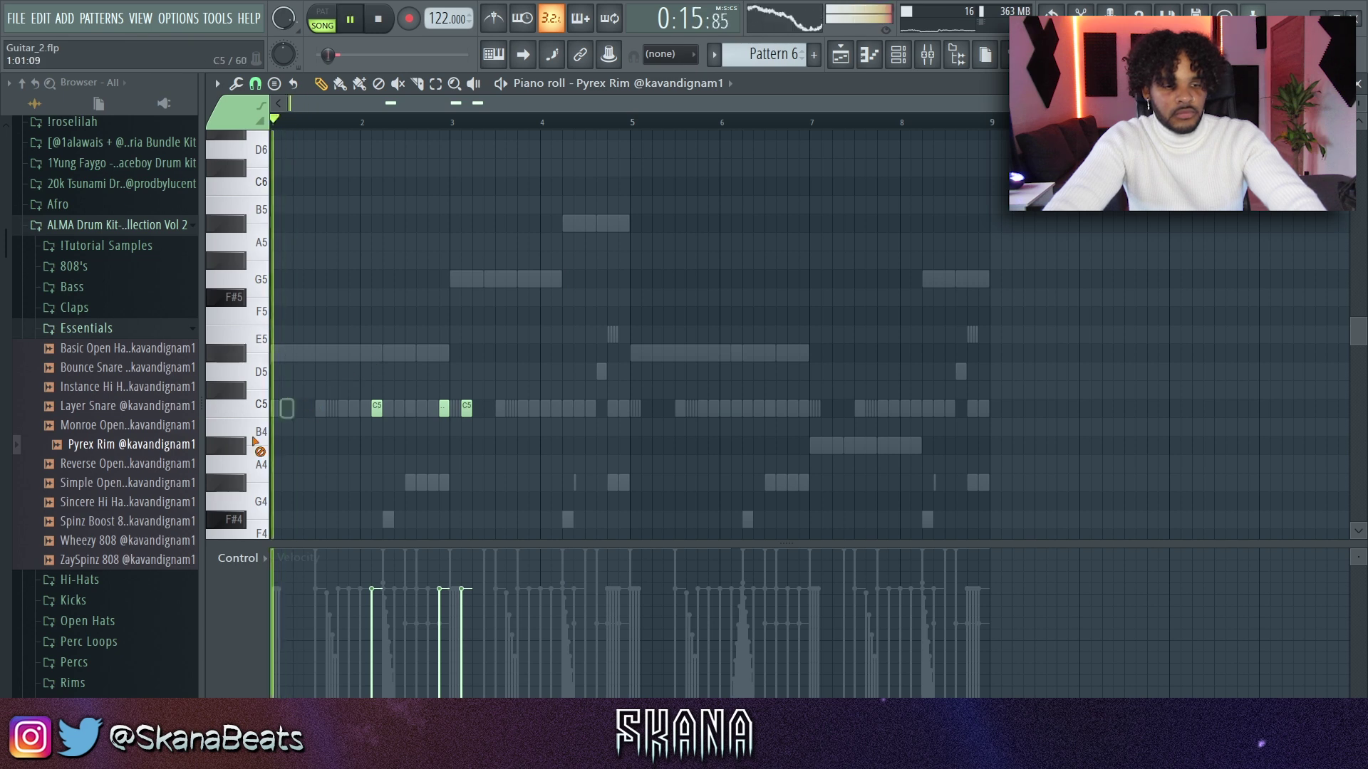
scroll(267, 424, up, 3)
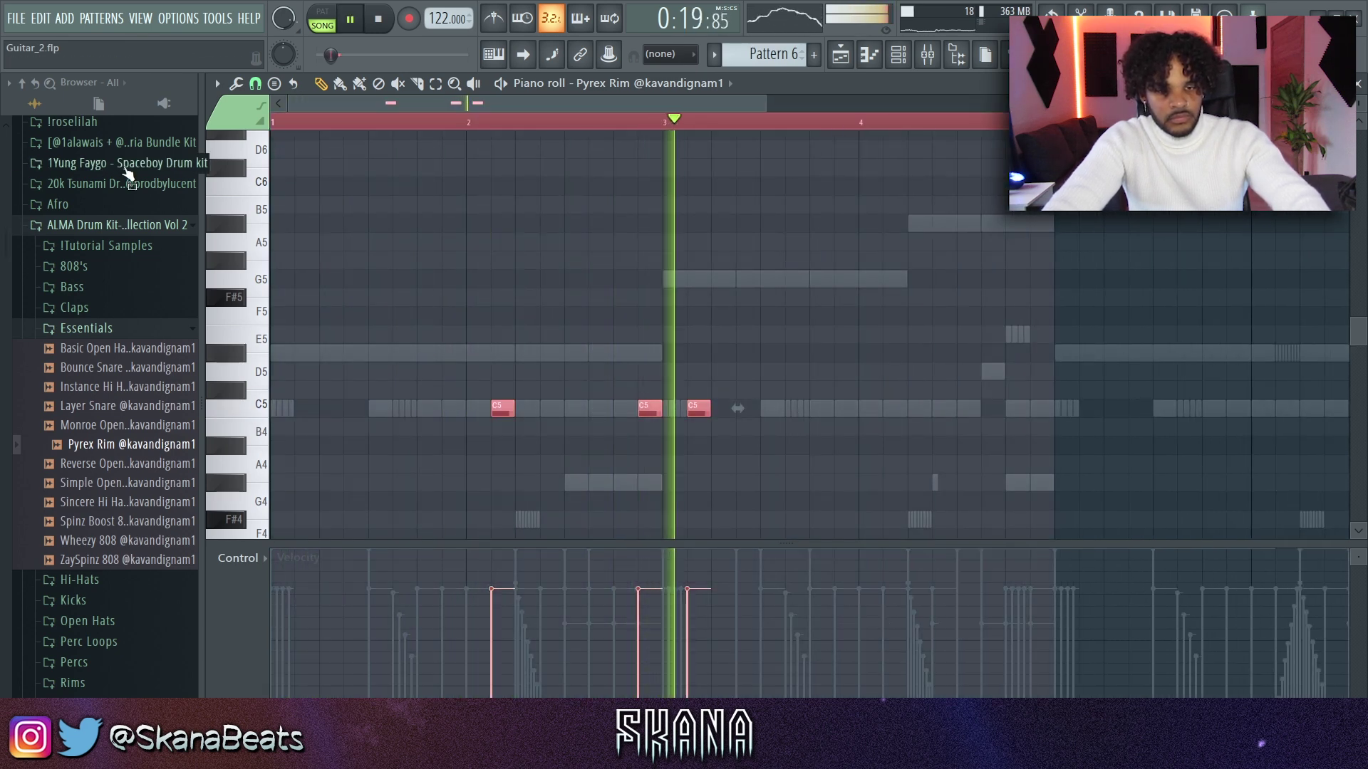
- Build the Bounce Snare part with the C5 hits repeated over eight bars plus softer A#4 hits ending bars 4 and 8, and save the project
ctrl+right_click(645, 238)
ctrl+click(645, 237)
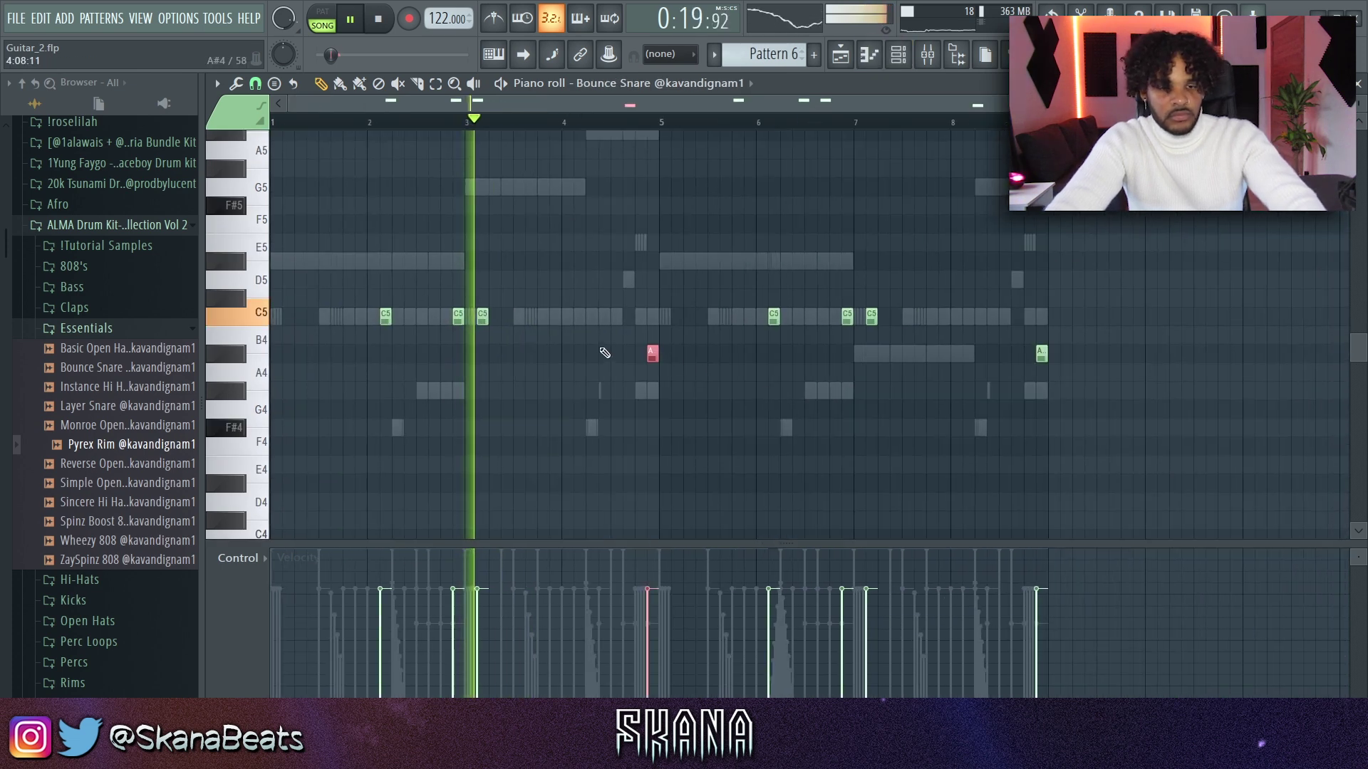
key(ctrl+z)
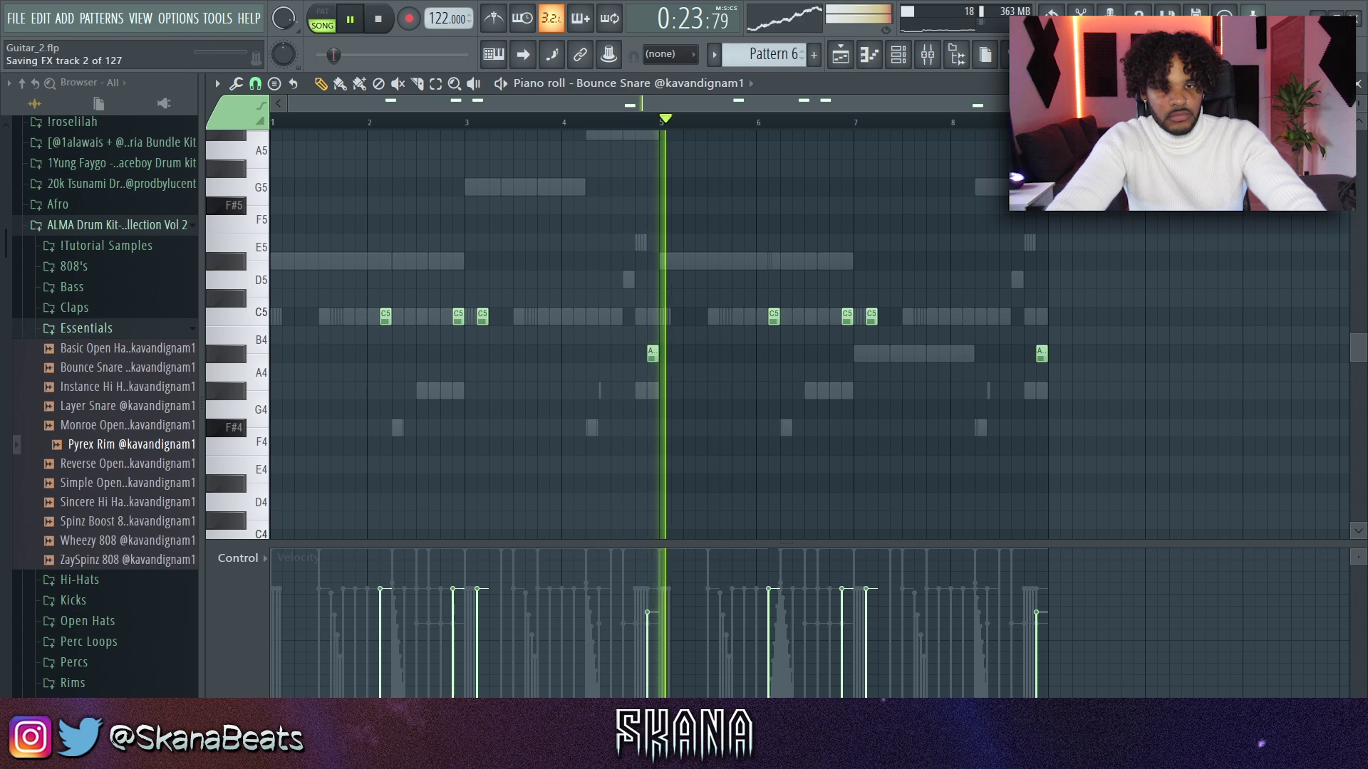
click(1357, 84)
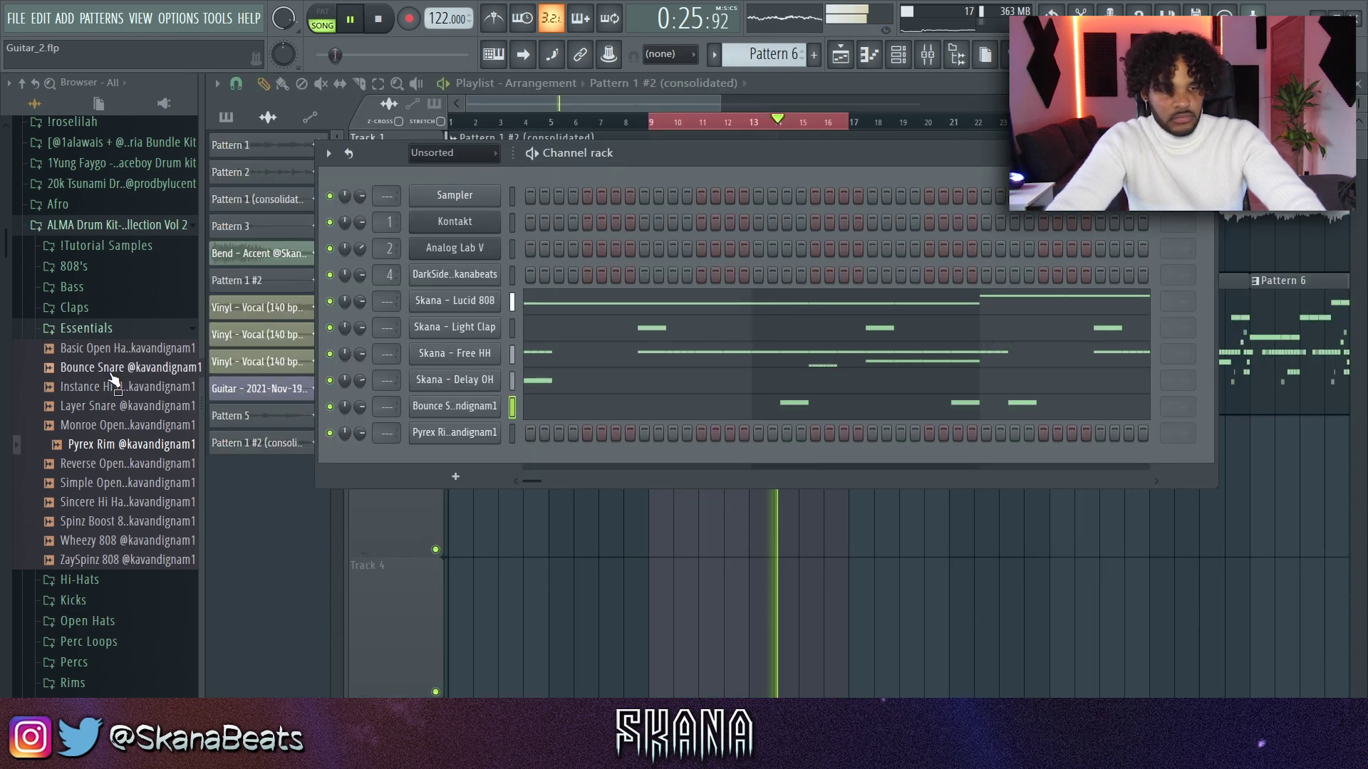